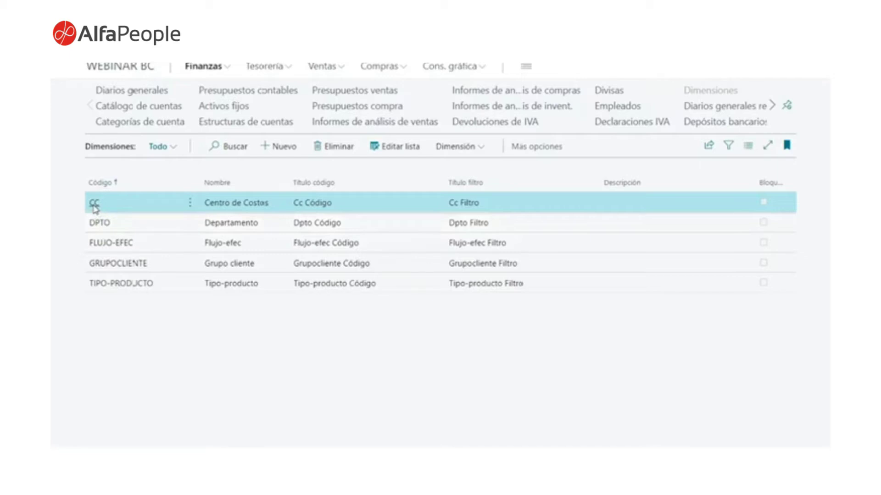
Add the value DEPTO COMPRAS, named Depto Compras, to the dimension values of the CC (Centro de Costos) dimension
{"action": "left_click", "coordinate": [472, 153]}
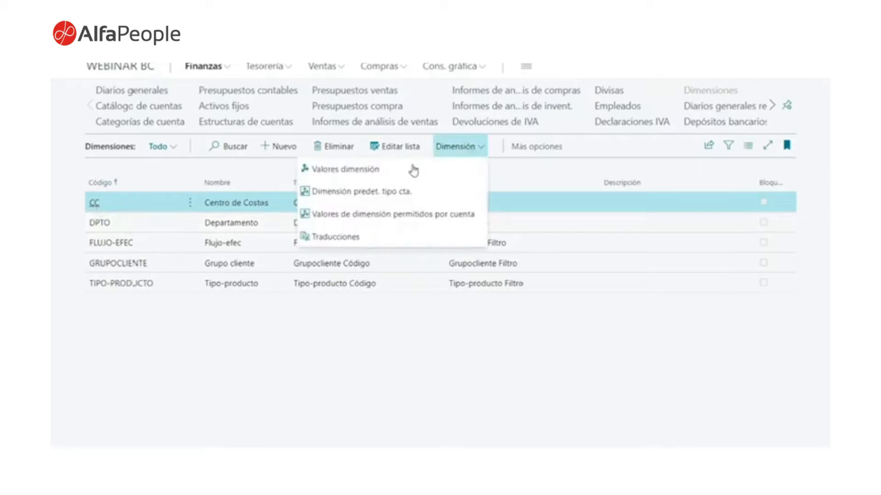
{"action": "left_click", "coordinate": [380, 169]}
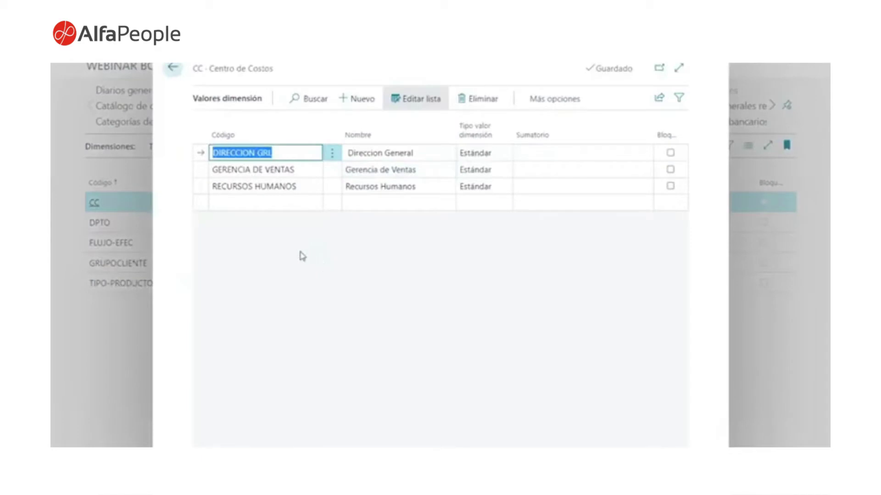
{"action": "left_click", "coordinate": [263, 204]}
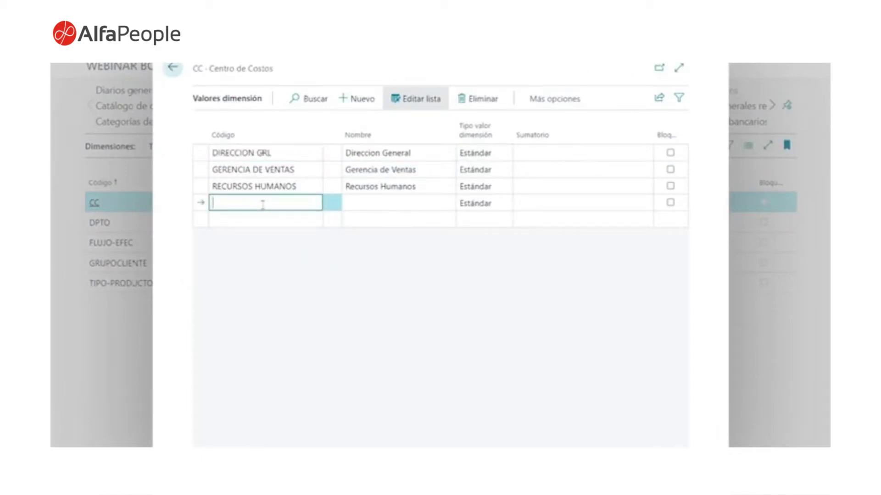
{"action": "type", "text": "Depto compras"}
{"action": "key", "text": "Tab"}
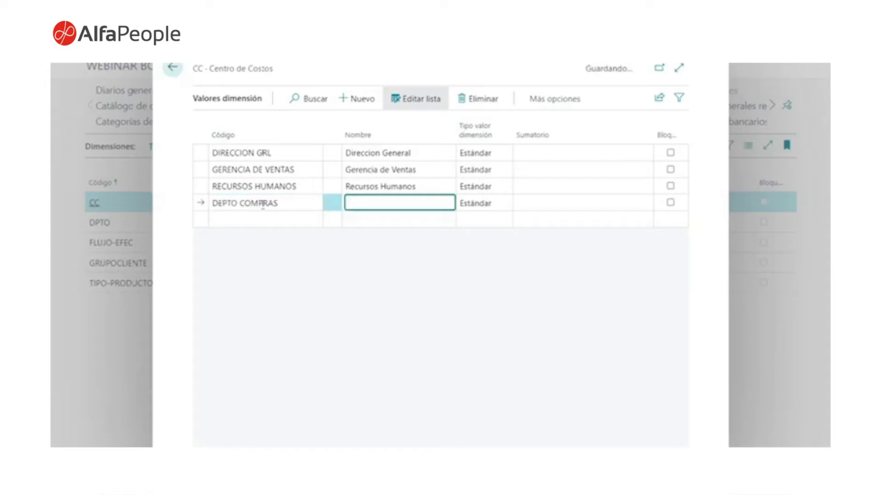
{"action": "type", "text": "Depto Compras"}
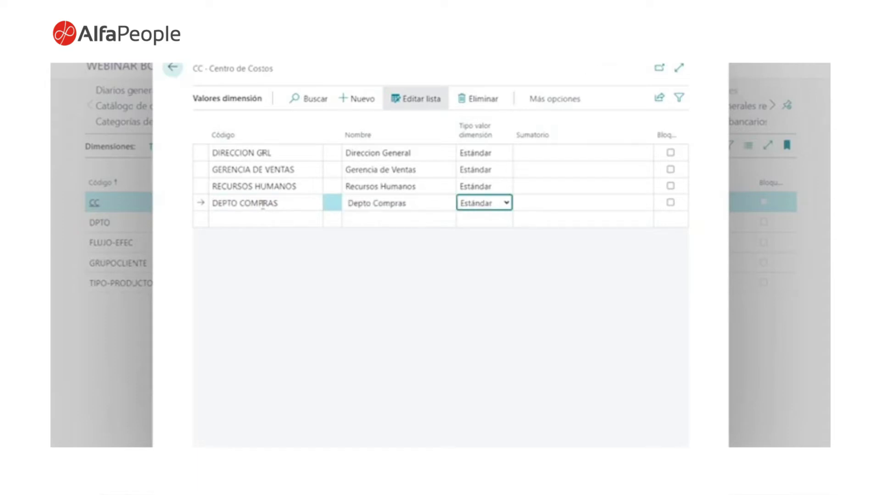
{"action": "key", "text": "Tab"}
{"action": "left_click", "coordinate": [173, 68]}
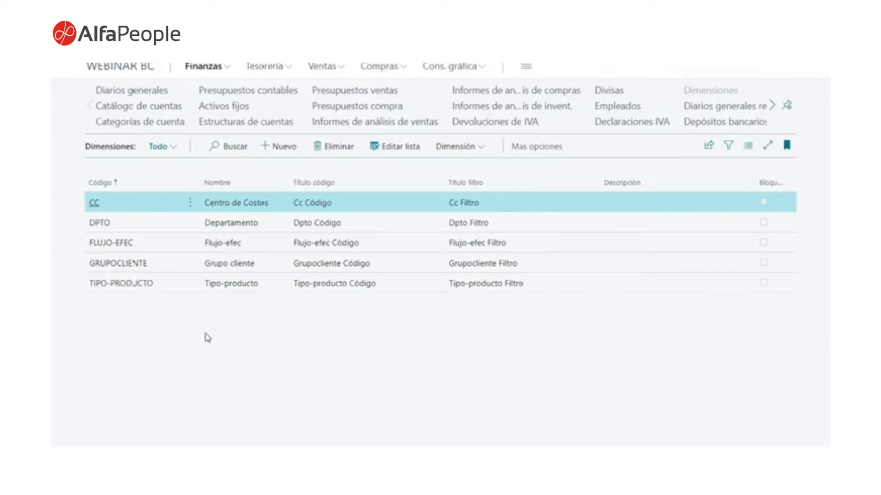
Search for the Pedidos compra list and open the first purchase order from Mensajería Capital
{"action": "left_click", "coordinate": [120, 66]}
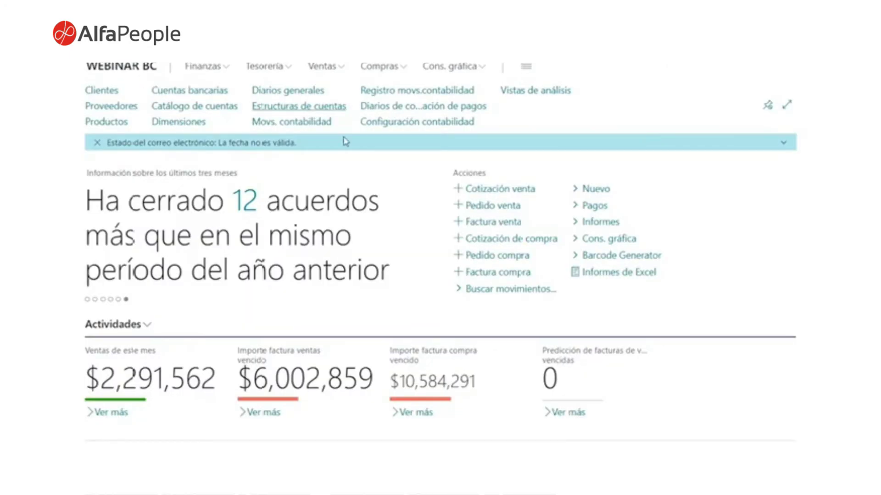
{"action": "left_click", "coordinate": [481, 257]}
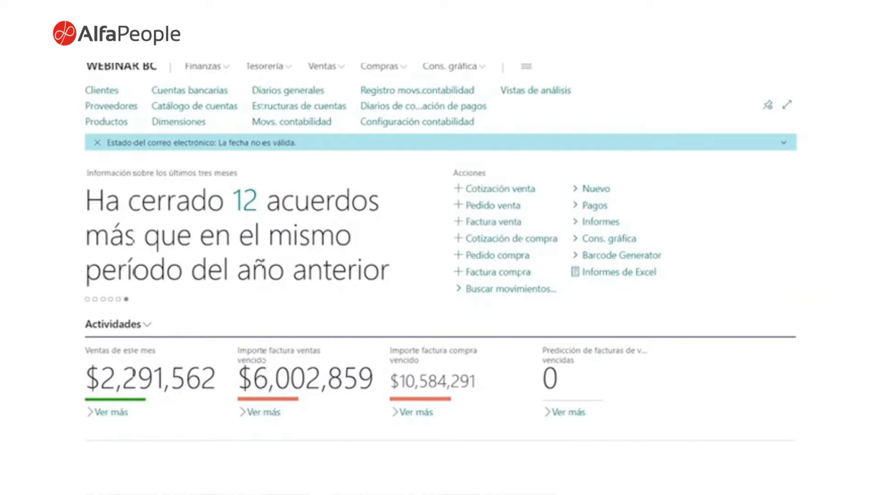
{"action": "key", "text": "alt+q"}
{"action": "type", "text": "pedido"}
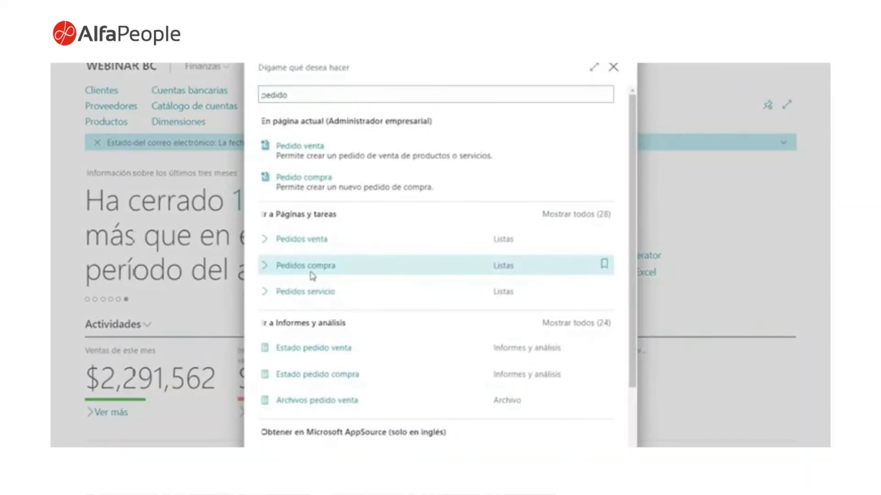
{"action": "left_click", "coordinate": [311, 278]}
{"action": "left_click", "coordinate": [210, 160]}
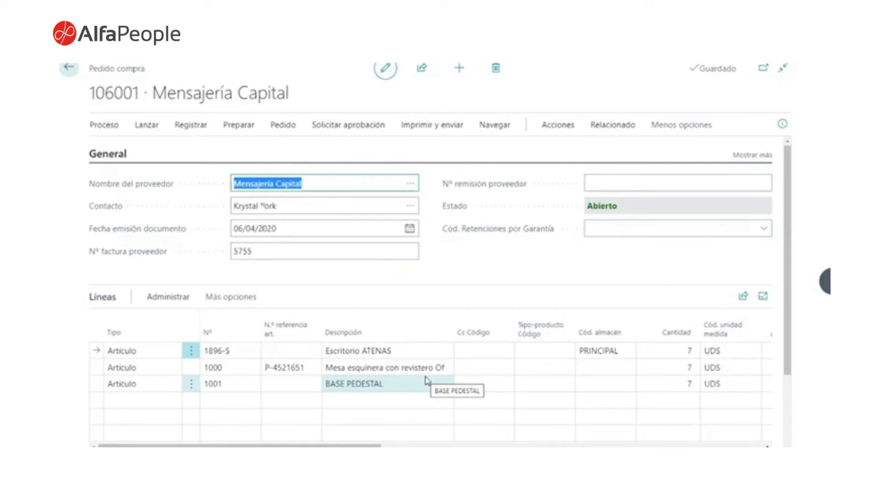
Set the Cc Código to DEPTO COMPRAS on the Escritorio ATENAS line and DIRECCION GRL on the Mesa esquinera line
{"action": "left_click", "coordinate": [475, 353]}
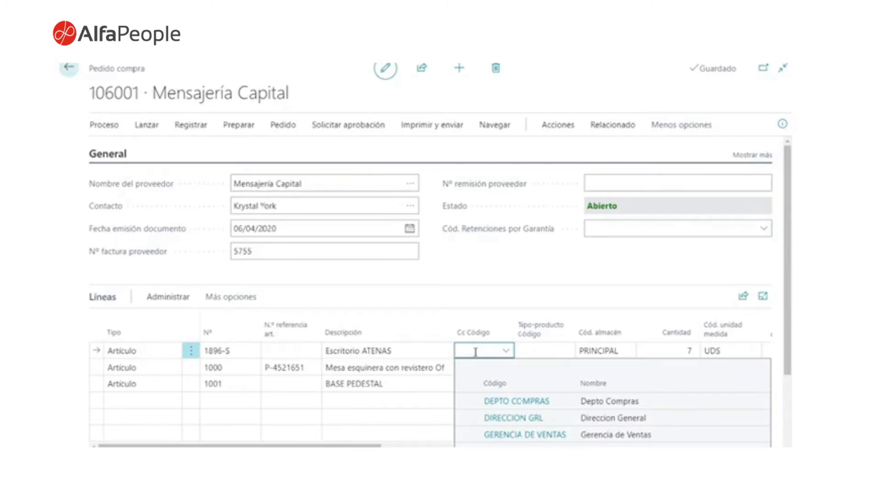
{"action": "left_click", "coordinate": [492, 402]}
{"action": "left_click", "coordinate": [495, 325]}
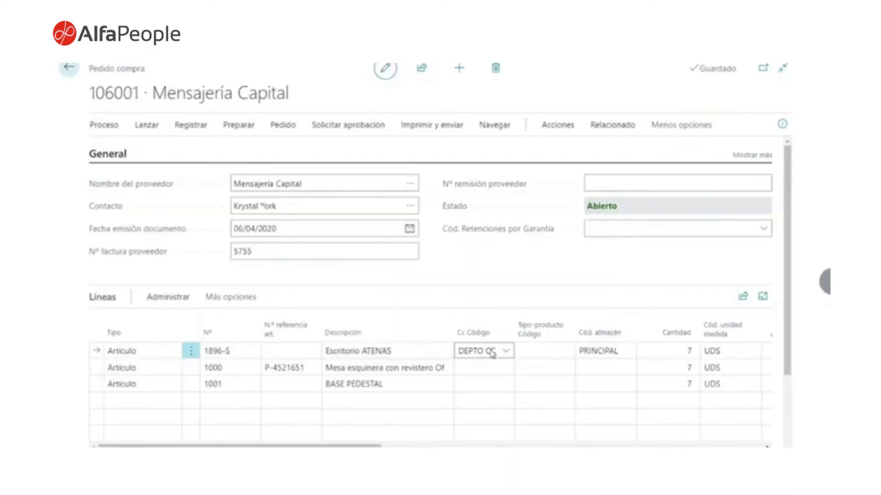
{"action": "left_click", "coordinate": [486, 367]}
{"action": "left_click", "coordinate": [505, 369]}
{"action": "left_click", "coordinate": [505, 373]}
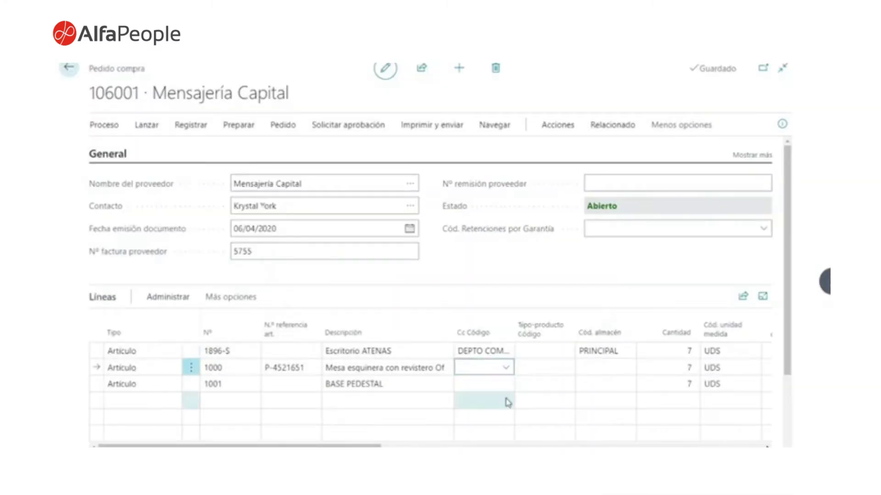
{"action": "left_click", "coordinate": [505, 367]}
{"action": "left_click", "coordinate": [499, 434]}
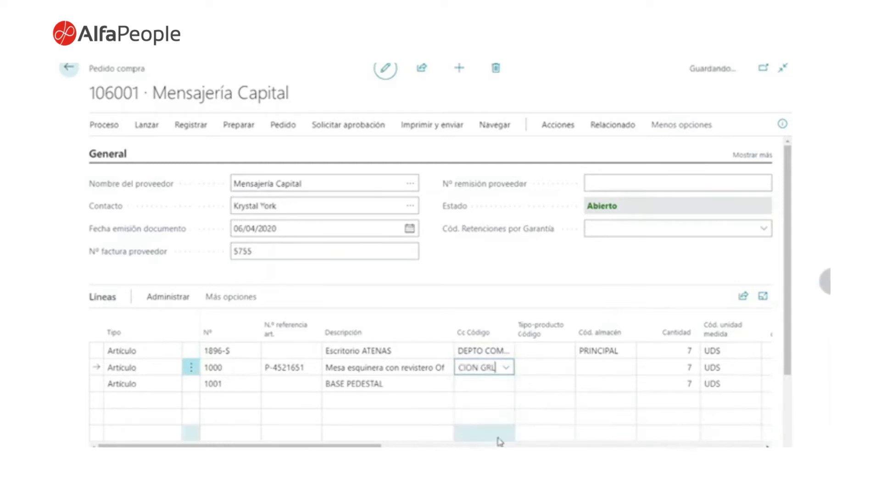
Set the Cc Código to GERENCIA DE VENTAS on the BASE PEDESTAL line
{"action": "left_click", "coordinate": [505, 388]}
{"action": "left_click", "coordinate": [505, 388]}
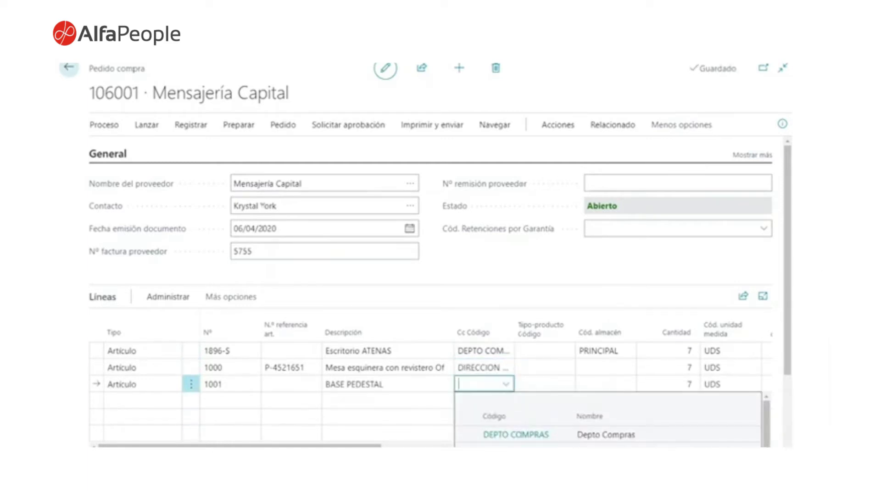
{"action": "left_click", "coordinate": [501, 353]}
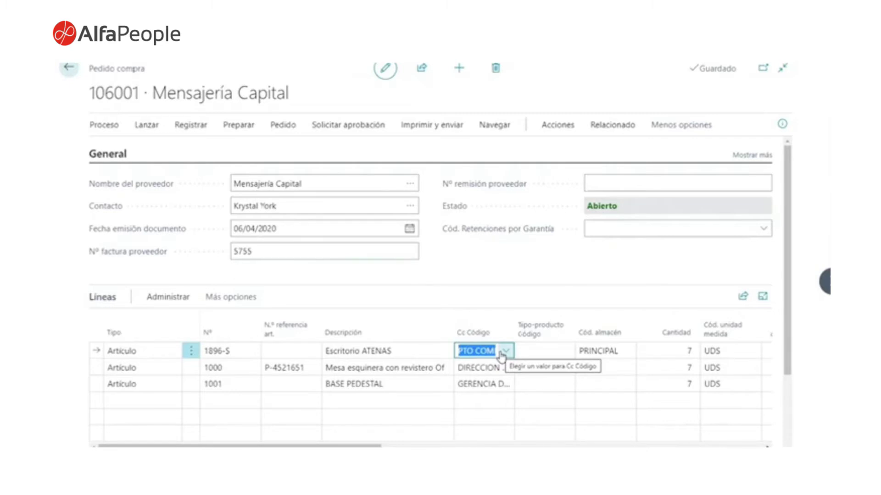
{"action": "left_click", "coordinate": [488, 296]}
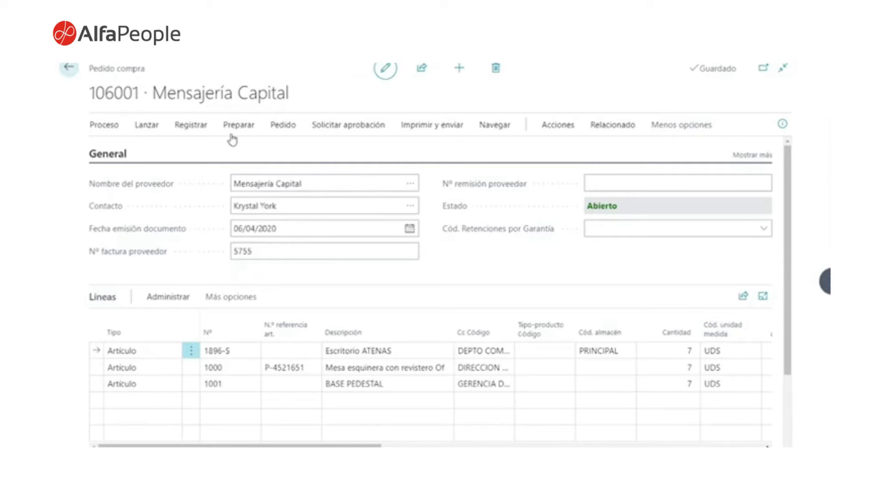
Preview the order's posting and examine the Cc Código of its general ledger entries, widening that column to show the full codes
{"action": "left_click", "coordinate": [191, 127]}
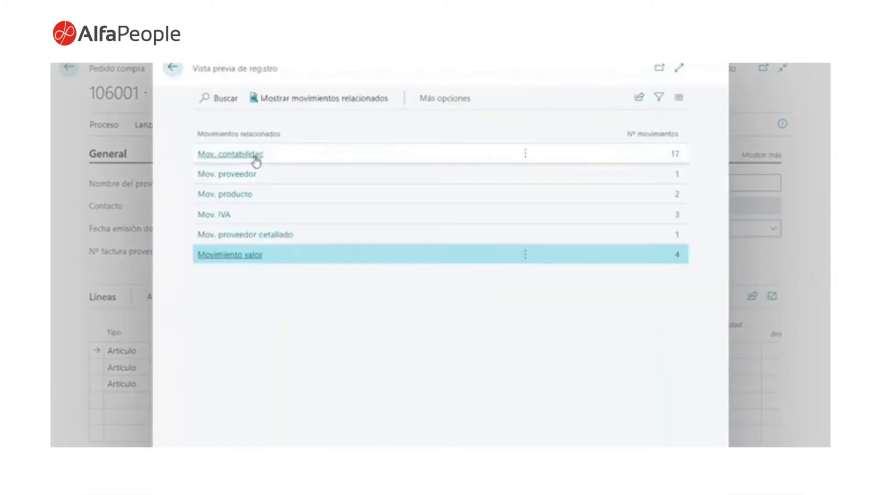
{"action": "left_click", "coordinate": [257, 159]}
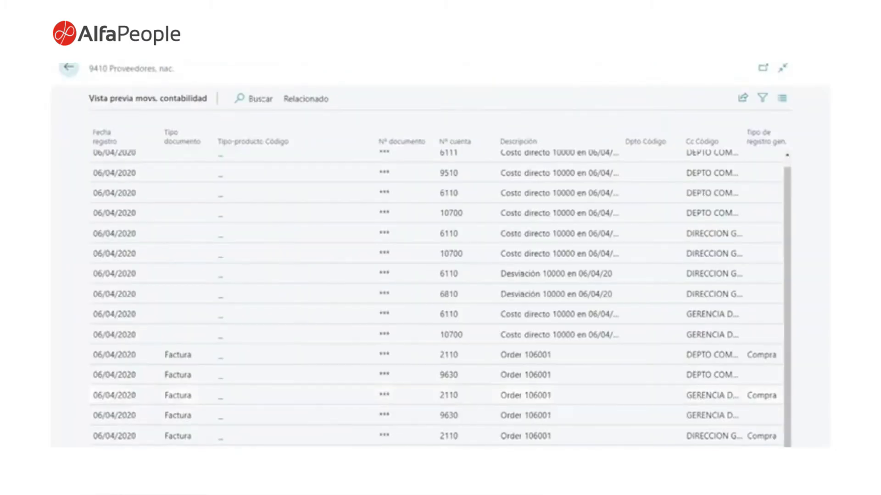
{"action": "scroll", "coordinate": [467, 151], "scroll_direction": "right", "scroll_amount": 5}
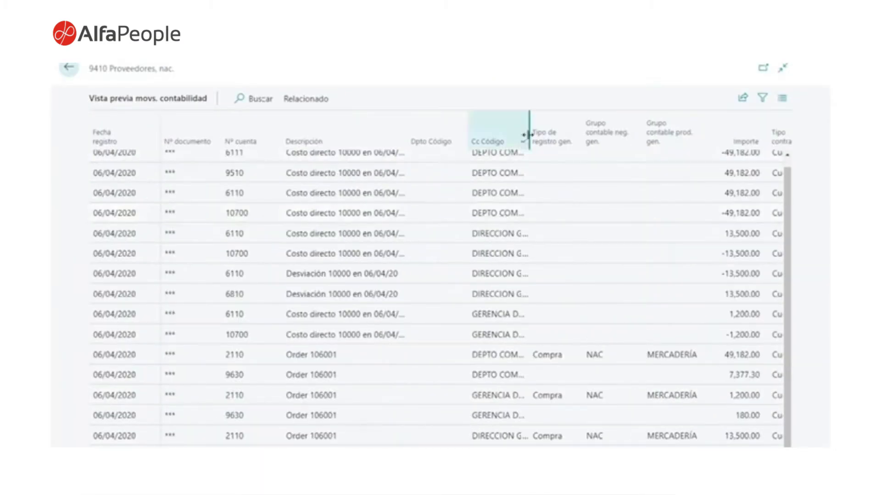
{"action": "left_click_drag", "start_coordinate": [529, 133], "coordinate": [582, 132]}
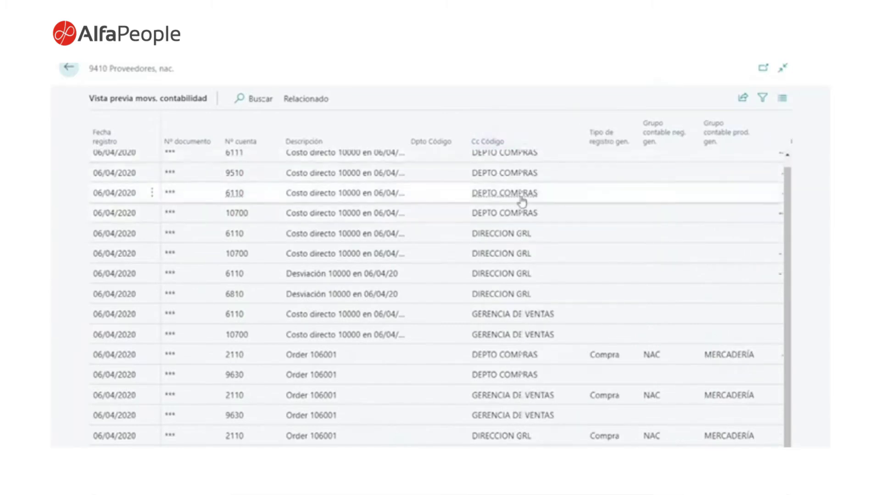
{"action": "scroll", "coordinate": [509, 441], "scroll_direction": "up", "scroll_amount": 1}
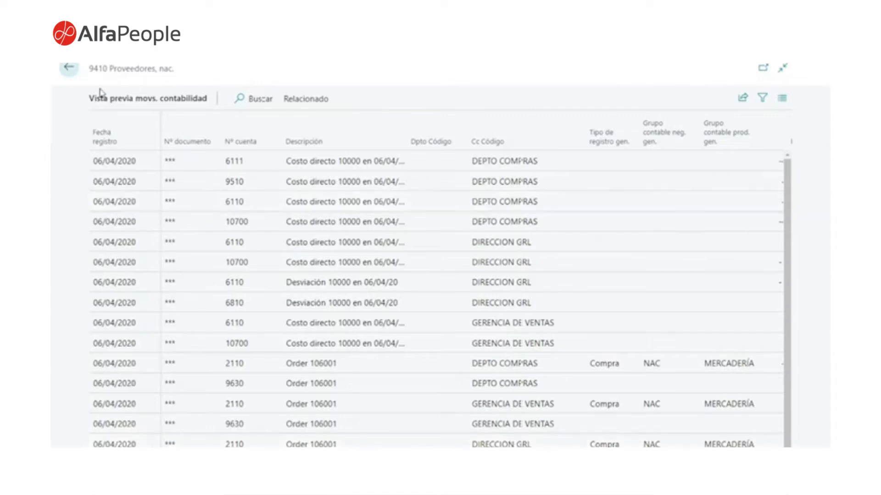
{"action": "left_click", "coordinate": [69, 70]}
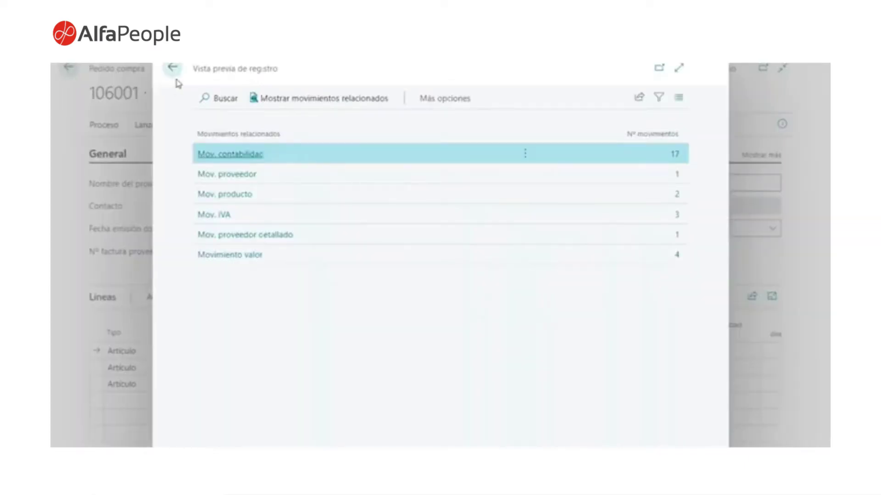
{"action": "left_click", "coordinate": [173, 65]}
Leave the purchase order without releasing it and return to the home page
{"action": "left_click", "coordinate": [69, 67]}
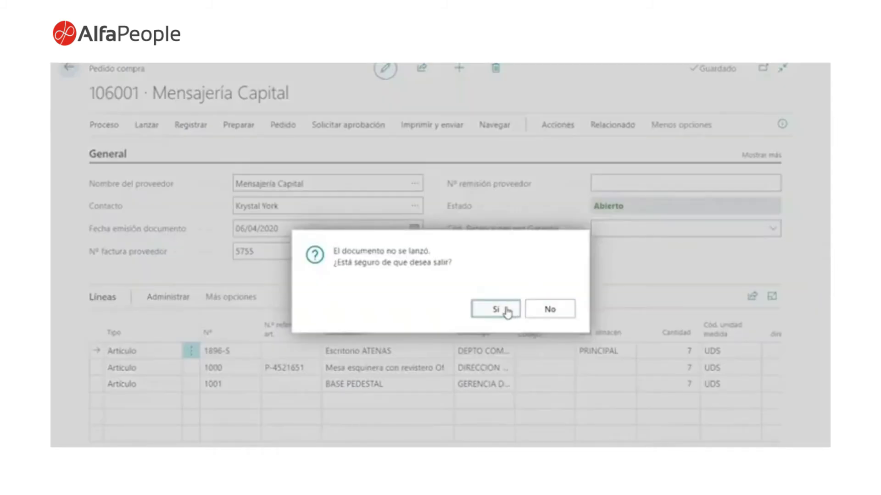
{"action": "left_click", "coordinate": [496, 310]}
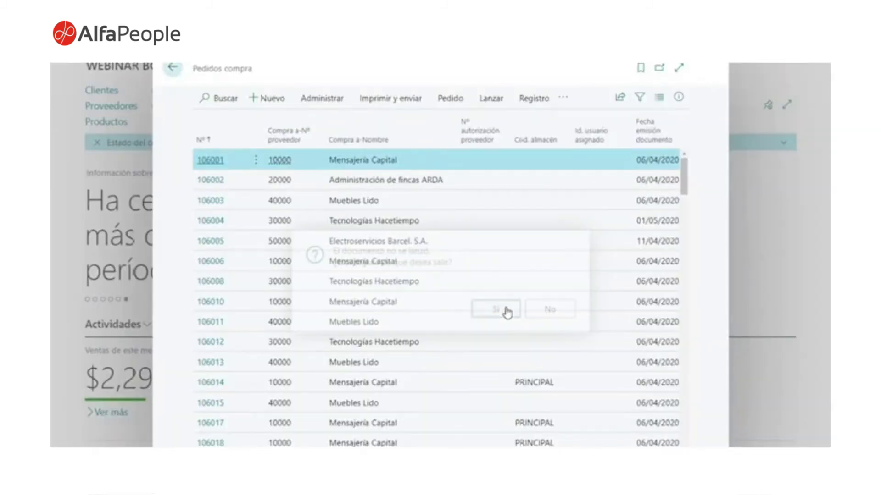
{"action": "key", "text": "Escape"}
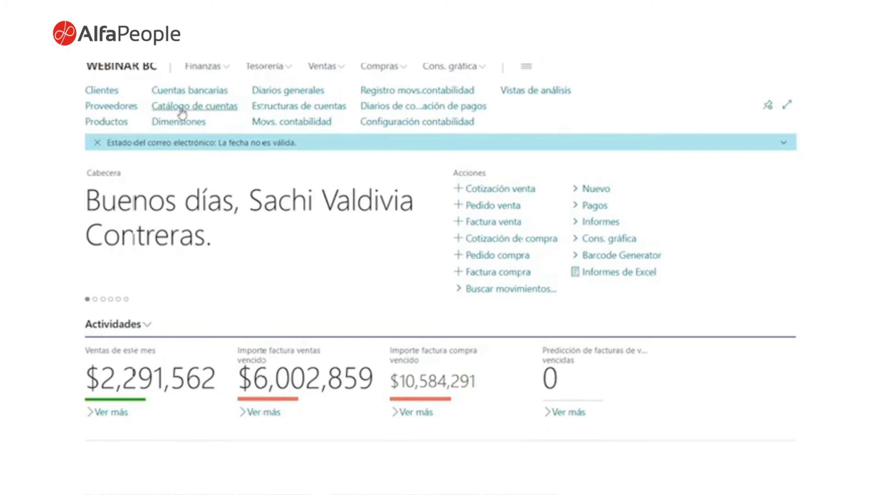
Create an account structure in Estructuras de cuentas with the name BALANZA and the description Balanza
{"action": "left_click", "coordinate": [203, 69]}
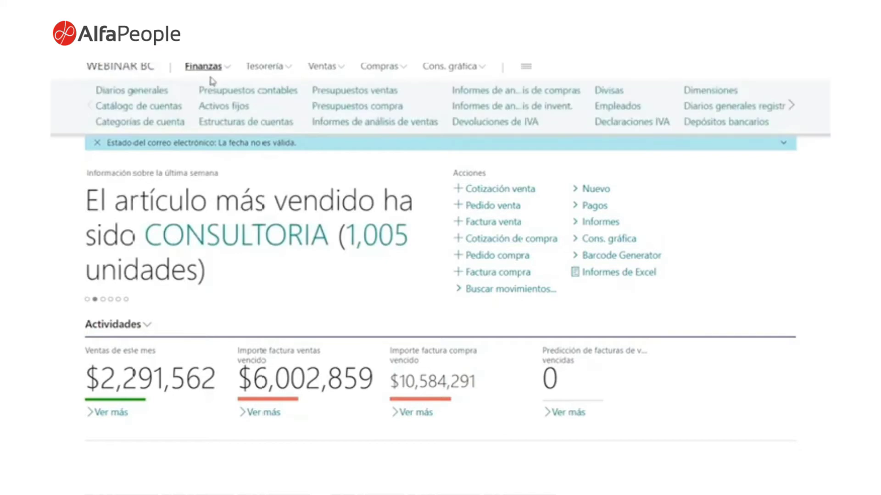
{"action": "left_click", "coordinate": [223, 124]}
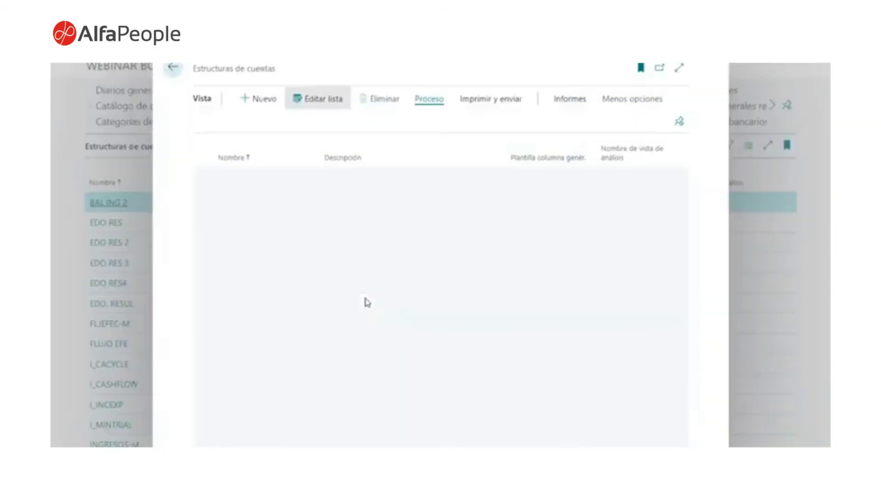
{"action": "type", "text": "Balanza"}
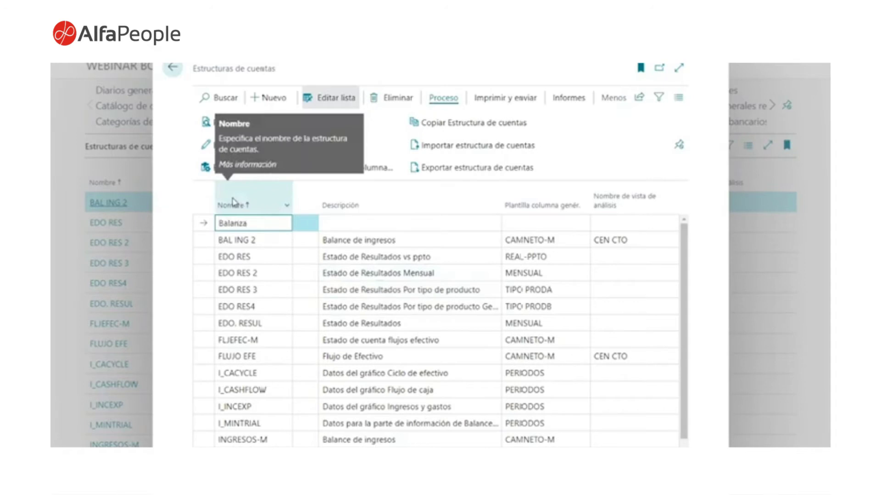
{"action": "key", "text": "Tab"}
{"action": "type", "text": "Bala"}
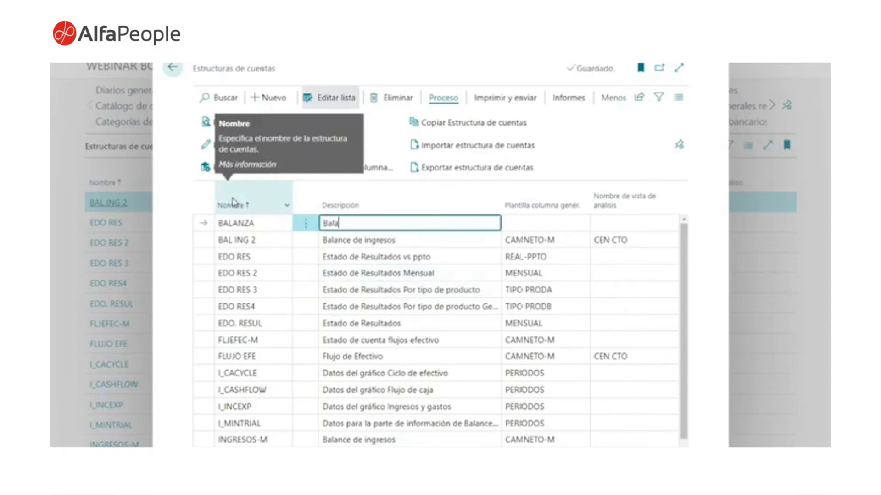
{"action": "type", "text": "nza"}
{"action": "key", "text": "Tab"}
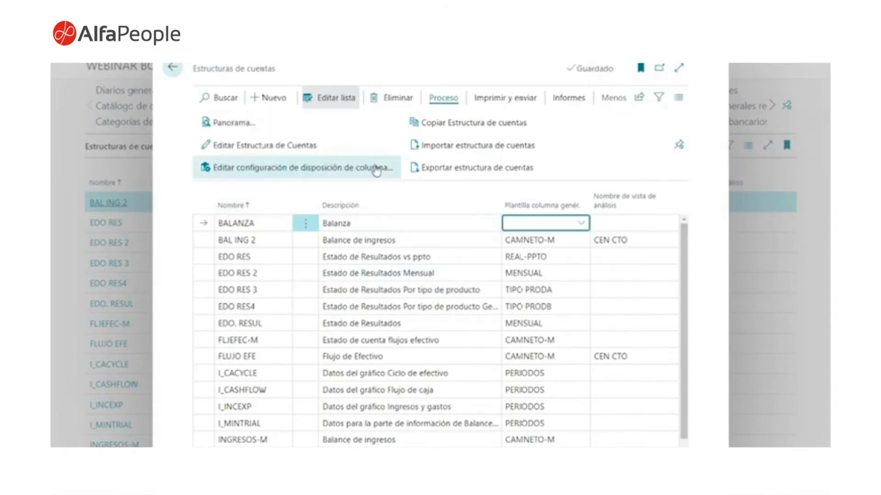
Open the BALANZA account structure for editing and narrow its Descripción column
{"action": "left_click", "coordinate": [272, 147]}
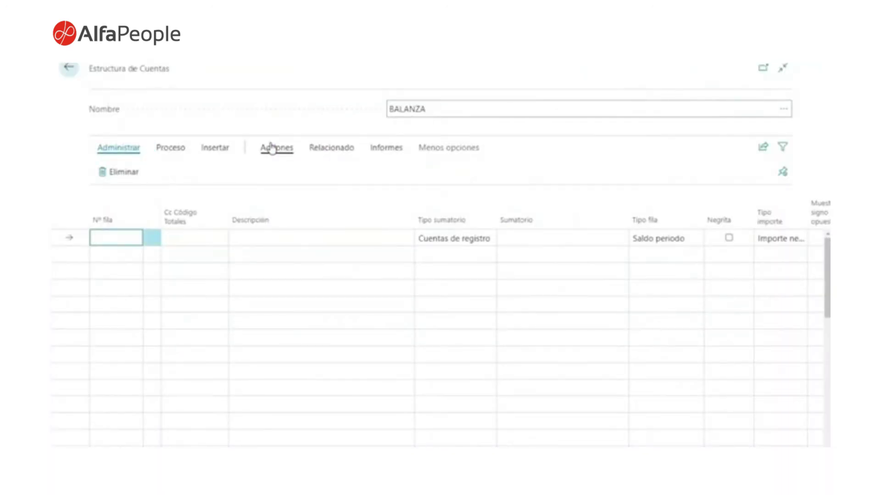
{"action": "left_click_drag", "start_coordinate": [410, 205], "coordinate": [338, 200]}
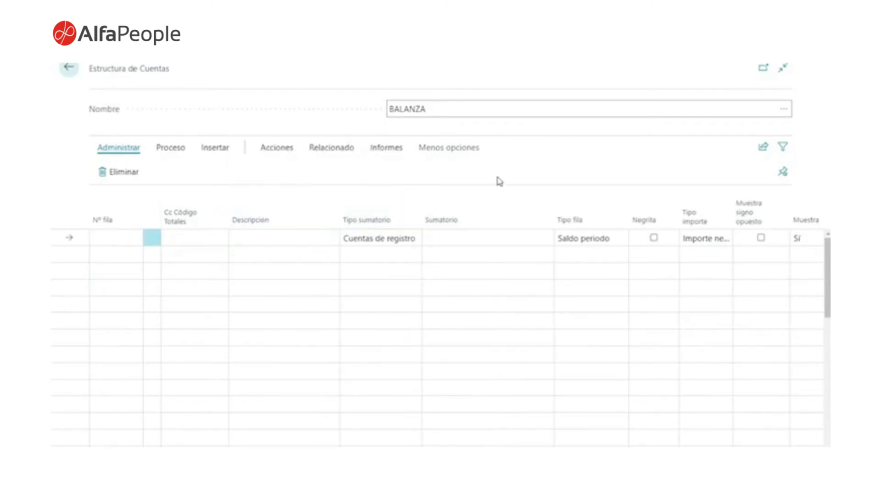
Insert account 10100 Banco, $ into the BALANZA structure from the account list filtered to Tipo mov. Registro
{"action": "left_click", "coordinate": [281, 152]}
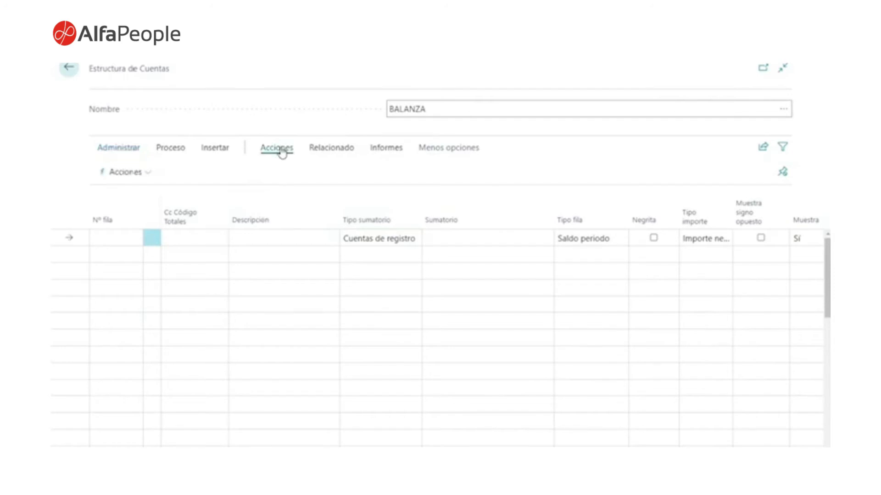
{"action": "left_click", "coordinate": [144, 172]}
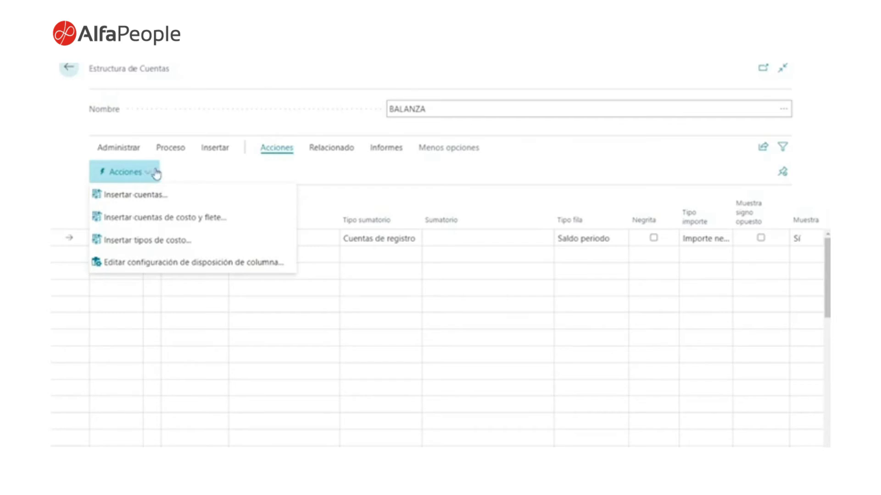
{"action": "left_click", "coordinate": [135, 198]}
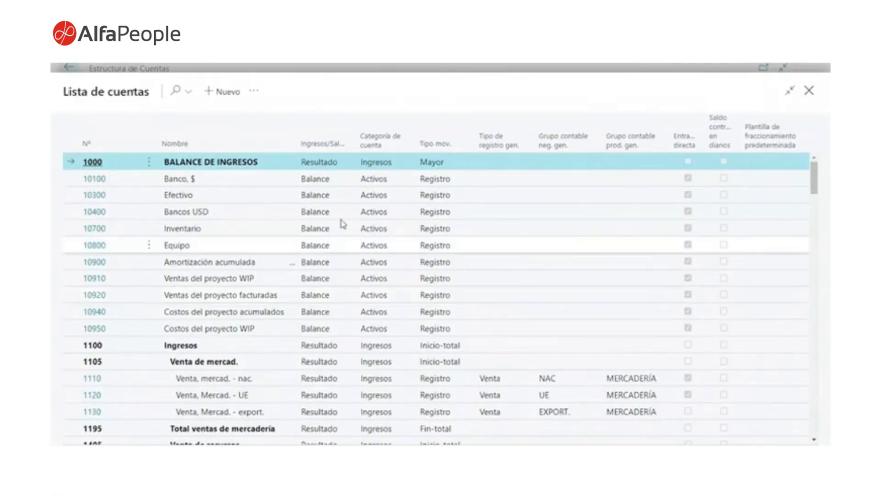
{"action": "left_click", "coordinate": [350, 146]}
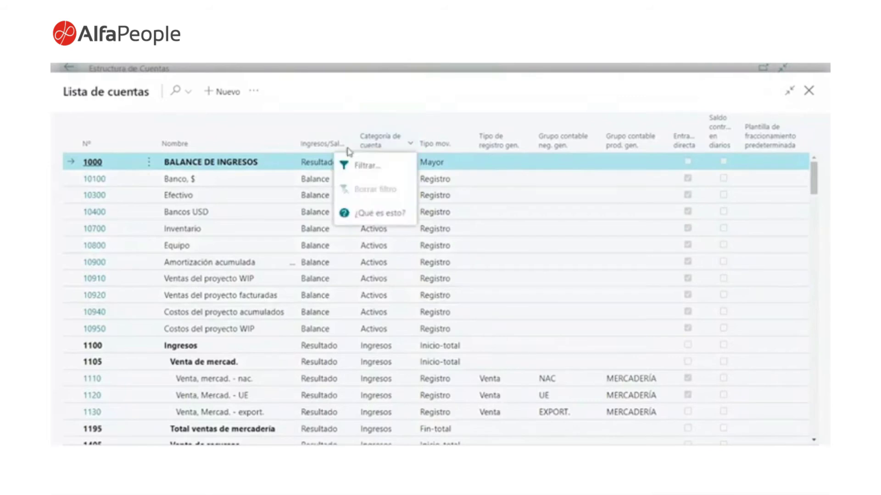
{"action": "left_click", "coordinate": [350, 147]}
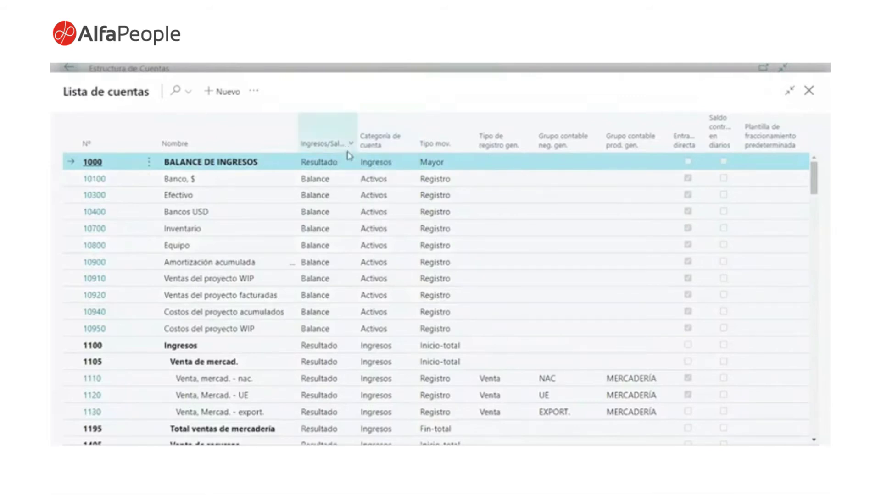
{"action": "left_click", "coordinate": [348, 147]}
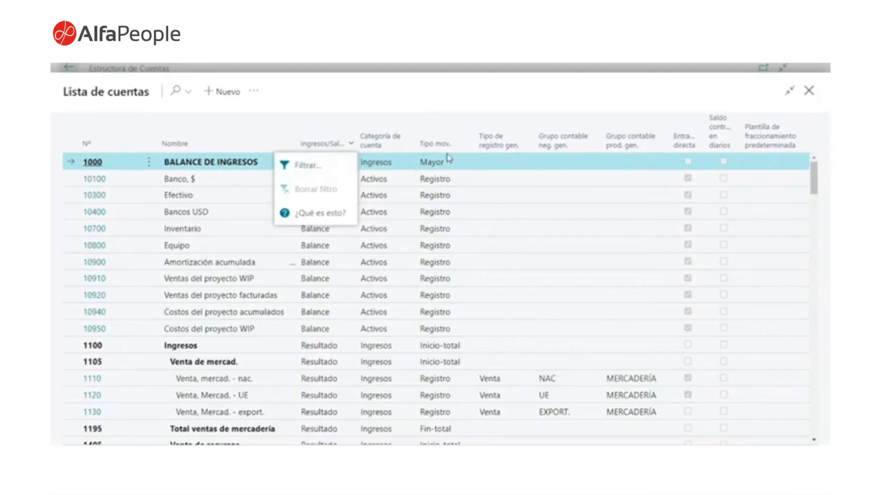
{"action": "left_click", "coordinate": [464, 151]}
{"action": "left_click", "coordinate": [469, 147]}
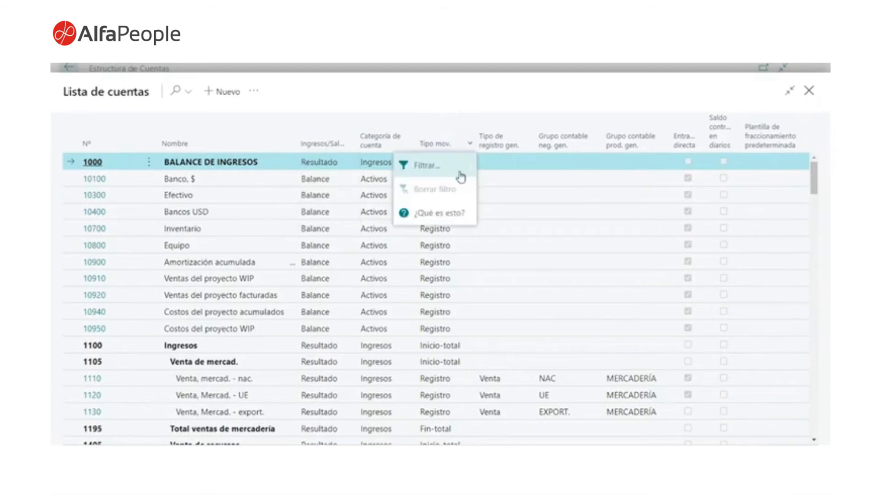
{"action": "left_click", "coordinate": [432, 174]}
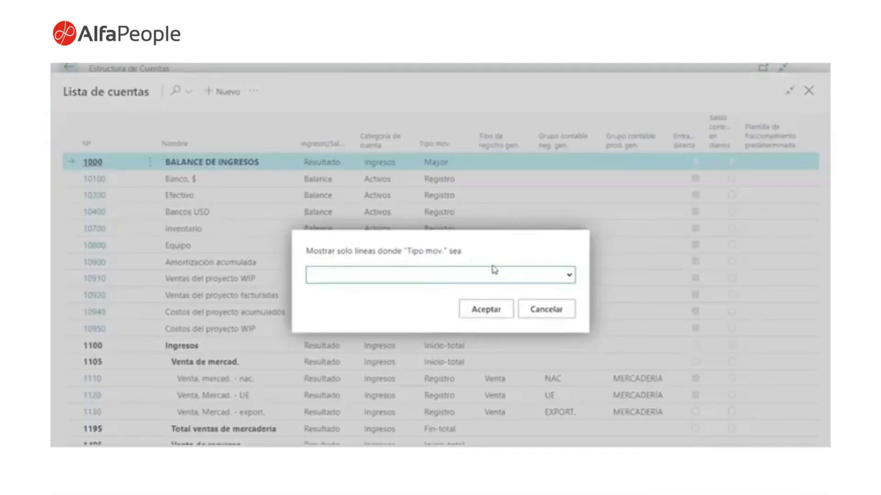
{"action": "left_click", "coordinate": [568, 276]}
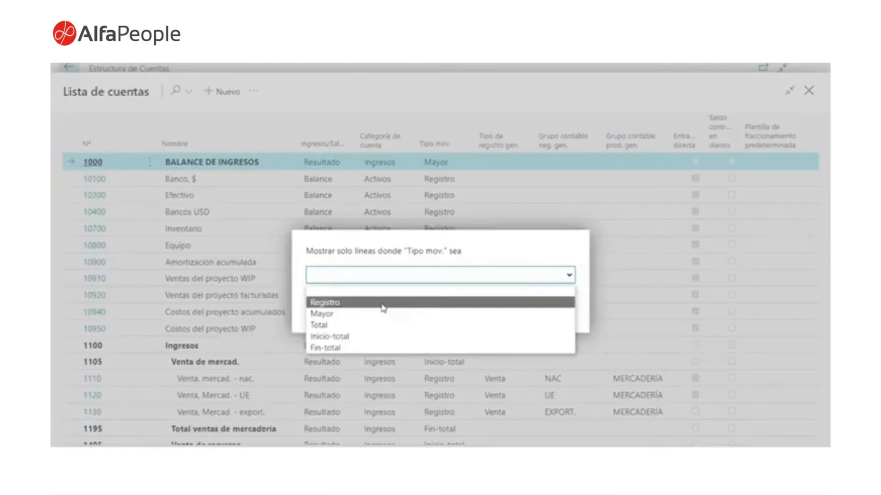
{"action": "left_click", "coordinate": [382, 304]}
{"action": "left_click", "coordinate": [470, 314]}
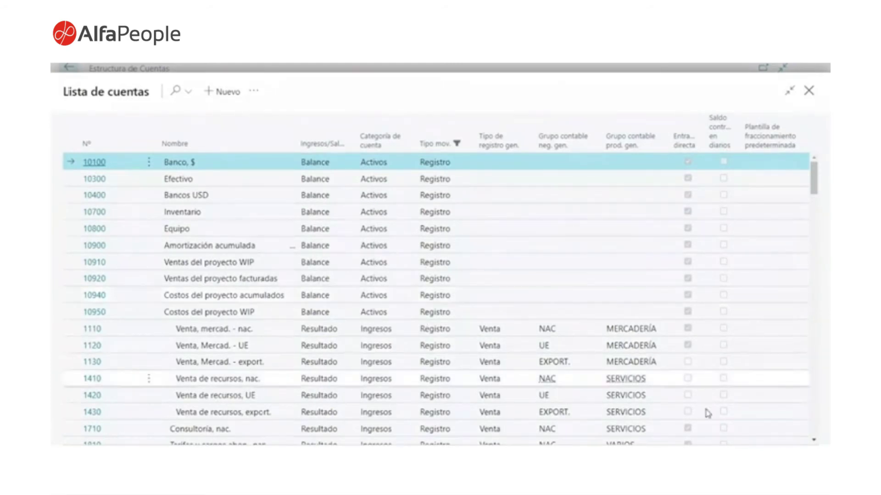
{"action": "key", "text": "Return"}
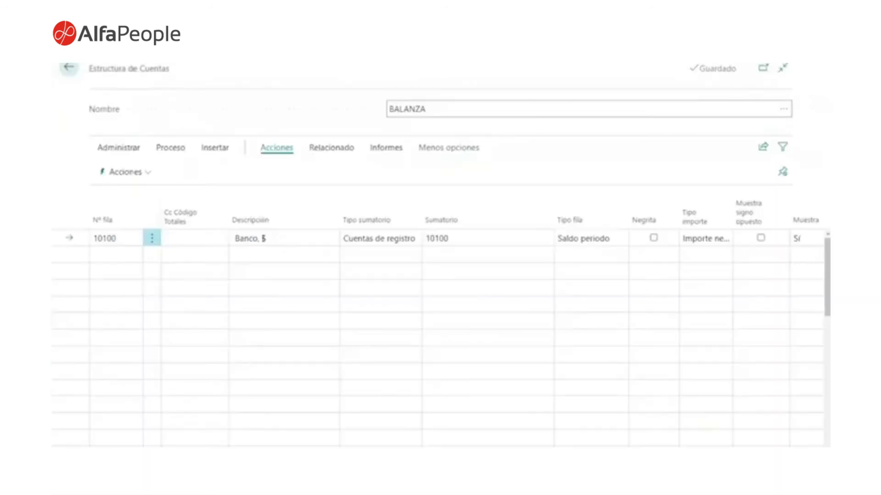
Start another account insertion in BALANZA and filter the account list to Tipo mov. Registro
{"action": "left_click", "coordinate": [326, 288]}
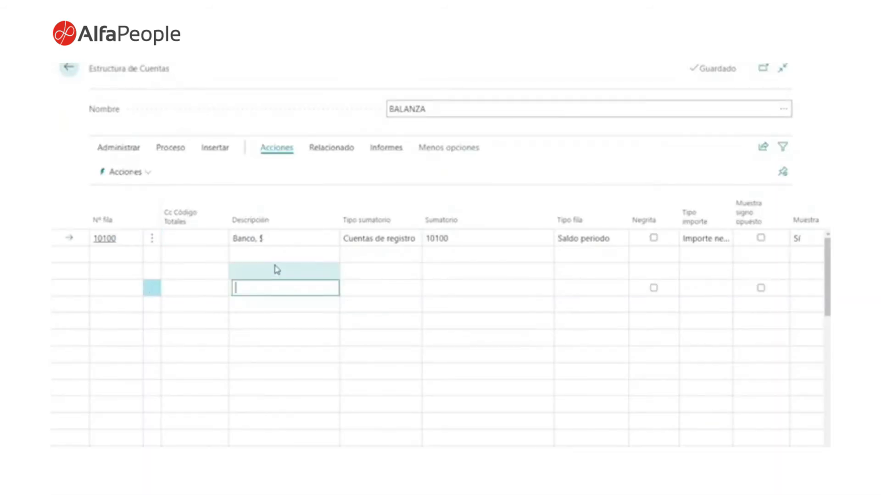
{"action": "left_click", "coordinate": [276, 238]}
{"action": "left_click", "coordinate": [123, 172]}
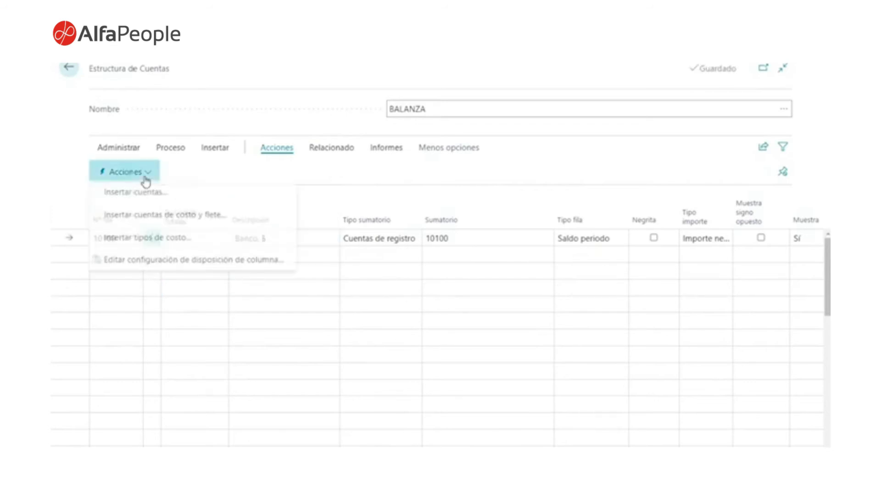
{"action": "left_click", "coordinate": [137, 206]}
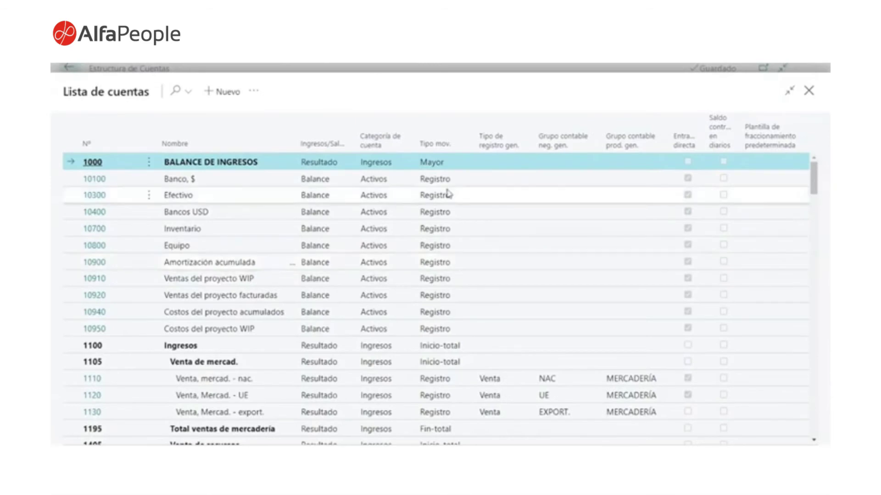
{"action": "left_click", "coordinate": [434, 144]}
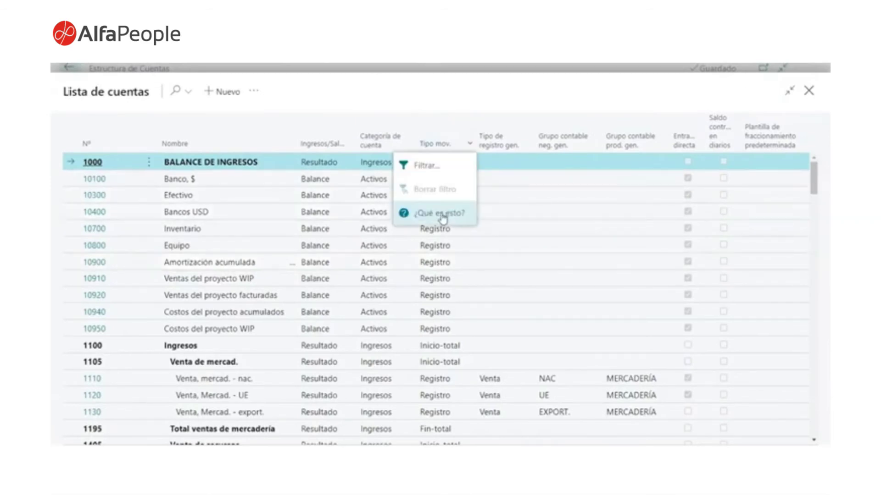
{"action": "left_click", "coordinate": [435, 167]}
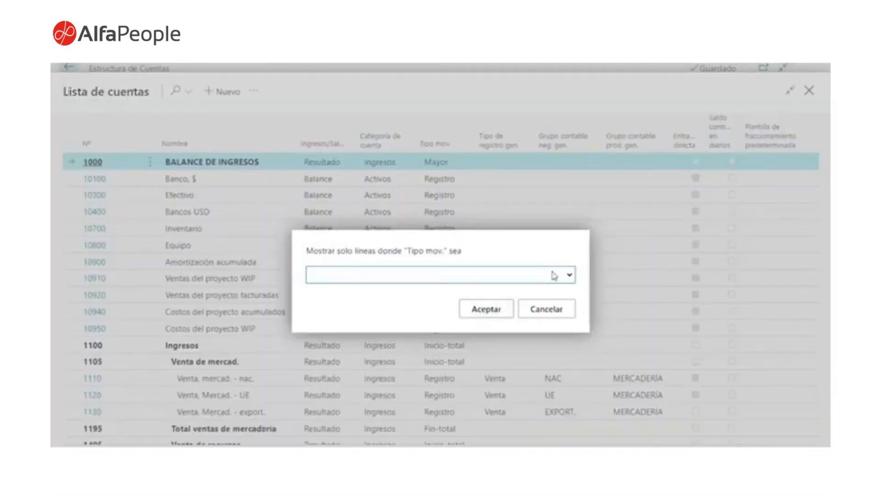
{"action": "left_click", "coordinate": [497, 276]}
{"action": "left_click", "coordinate": [392, 302]}
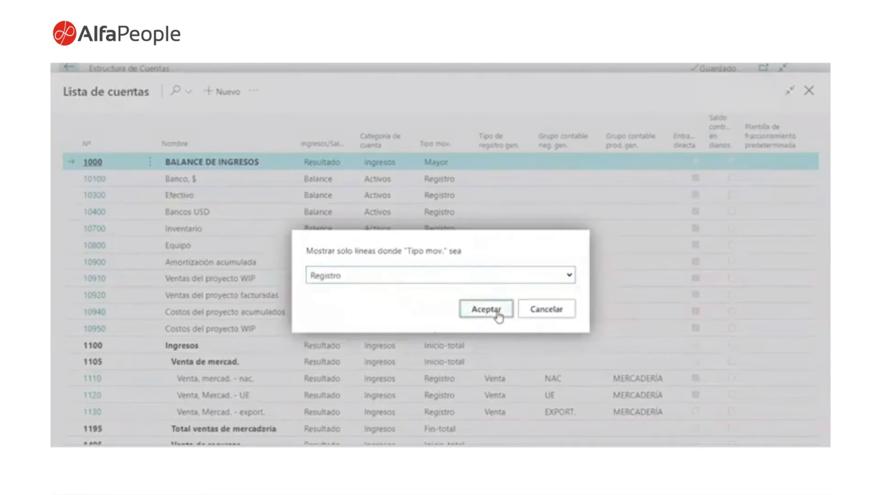
{"action": "left_click", "coordinate": [486, 309]}
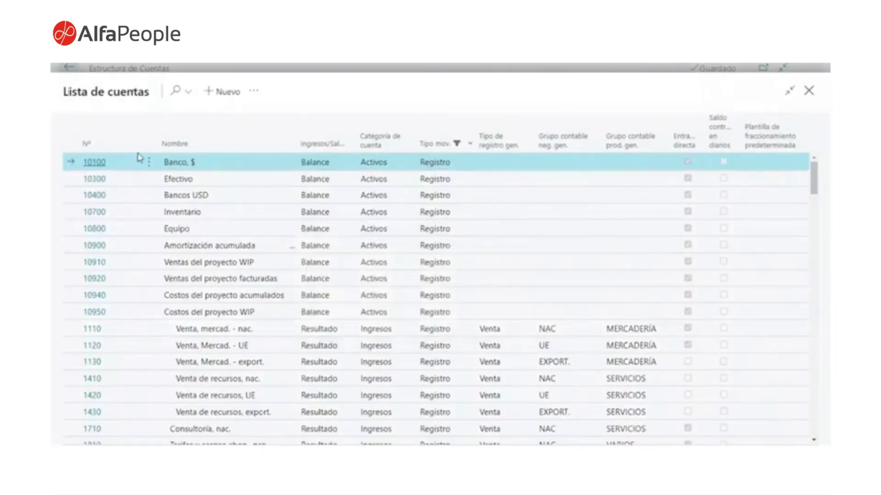
Select all the filtered Registro accounts and insert them into the BALANZA structure
{"action": "left_click", "coordinate": [151, 165]}
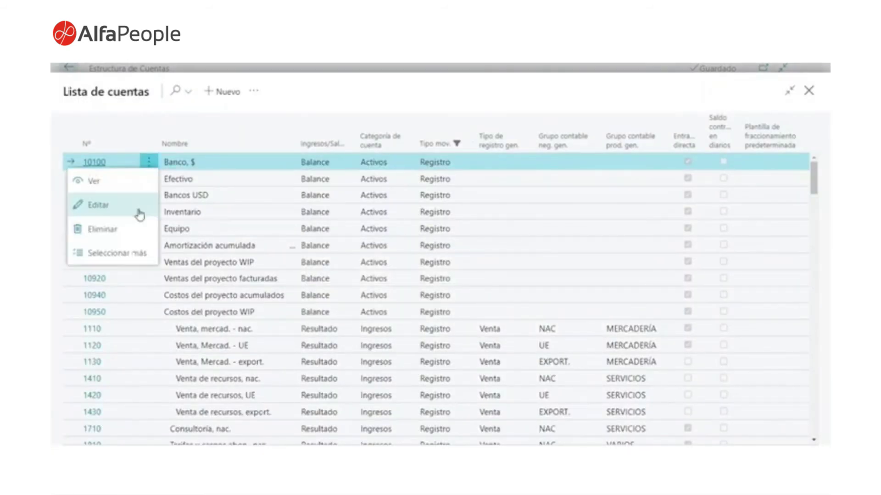
{"action": "left_click", "coordinate": [92, 253]}
{"action": "left_click", "coordinate": [90, 143]}
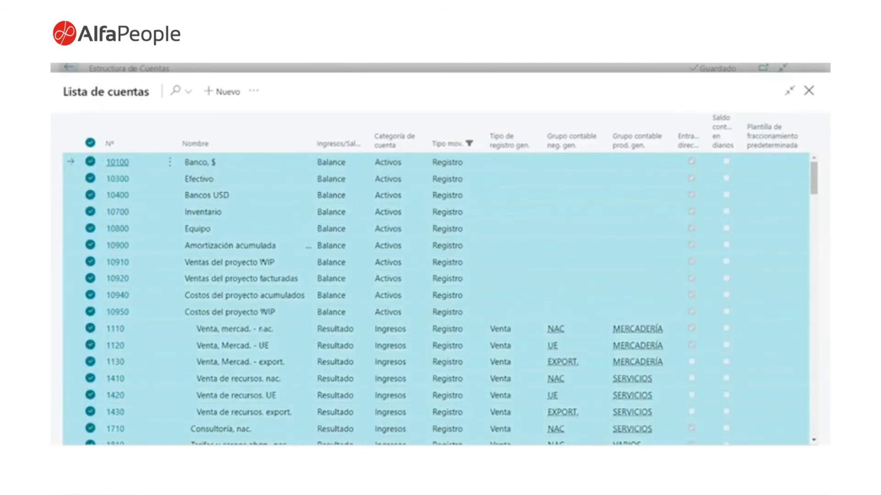
{"action": "key", "text": "Return"}
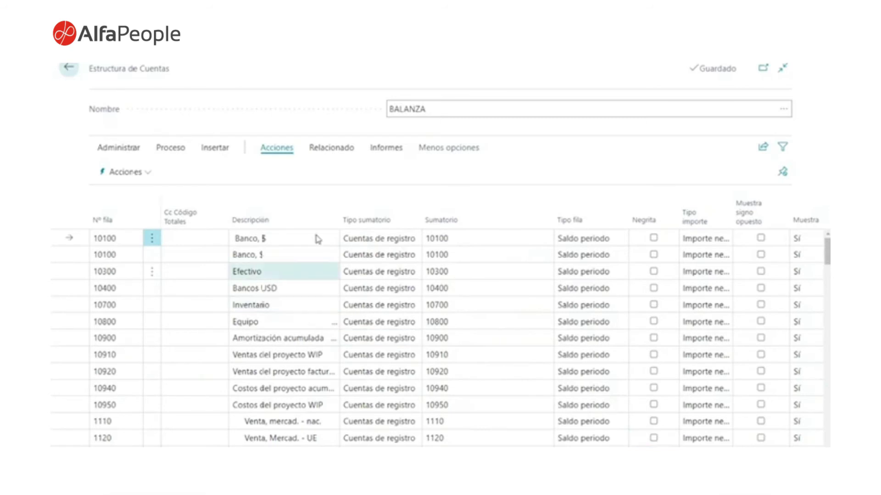
Widen the Descripción column and change the description of the second 10100 line to Bancos
{"action": "left_click_drag", "start_coordinate": [340, 212], "coordinate": [368, 218]}
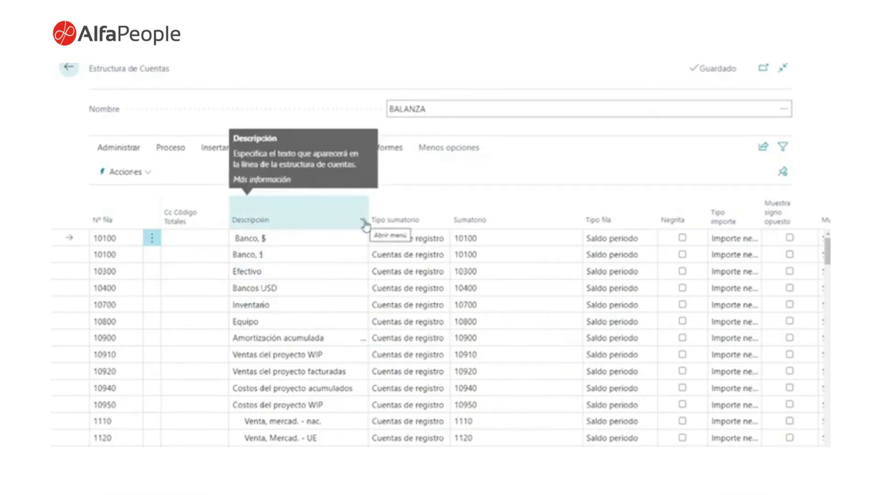
{"action": "left_click", "coordinate": [495, 236]}
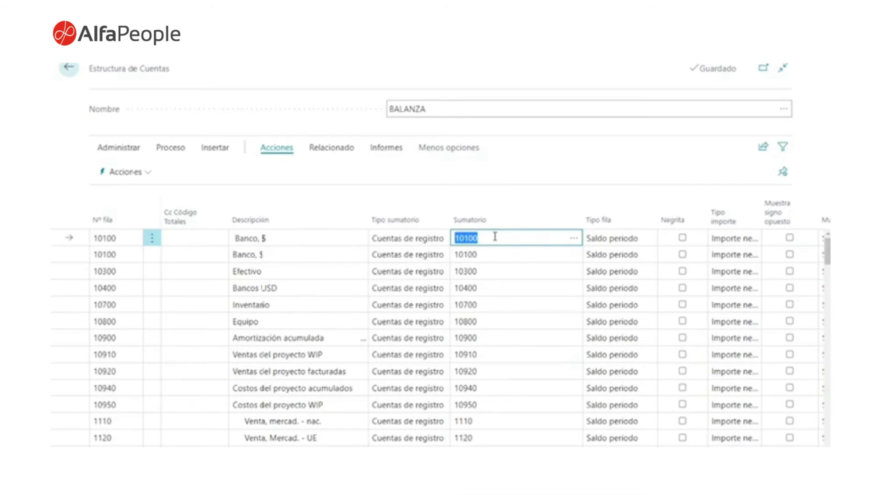
{"action": "left_click", "coordinate": [273, 239]}
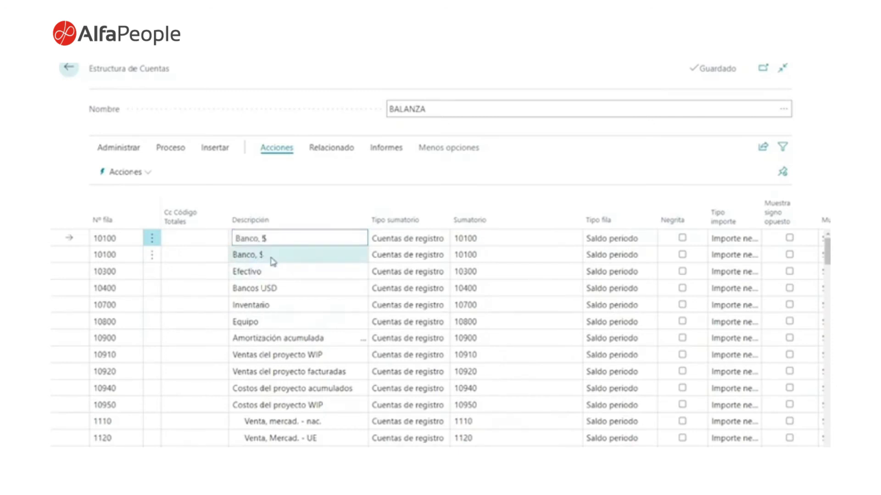
{"action": "left_click", "coordinate": [270, 256]}
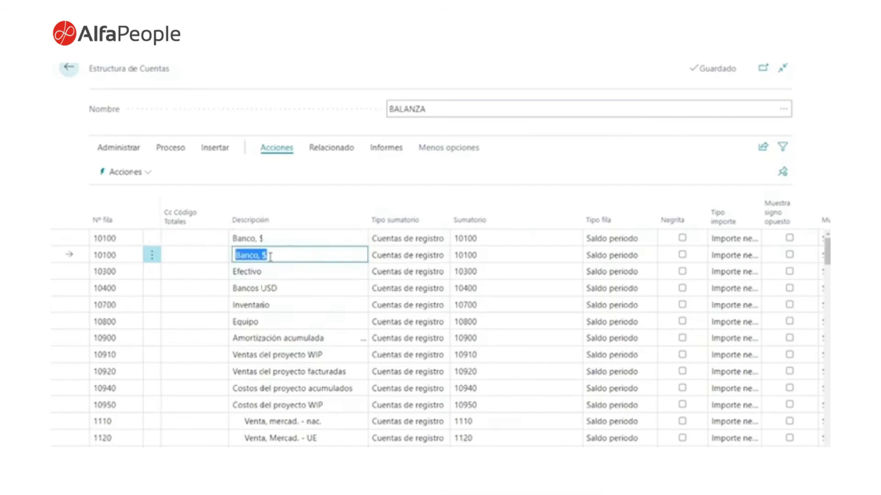
{"action": "type", "text": "Bancos"}
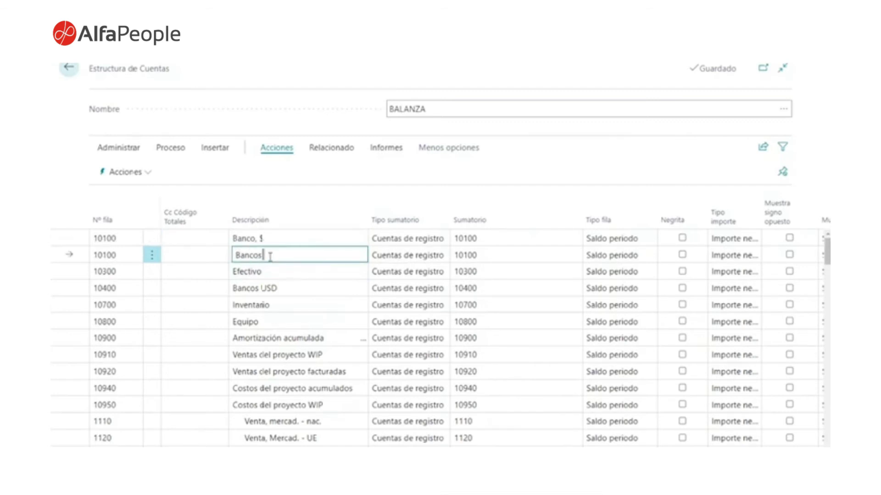
{"action": "key", "text": "Return"}
{"action": "left_click", "coordinate": [266, 256]}
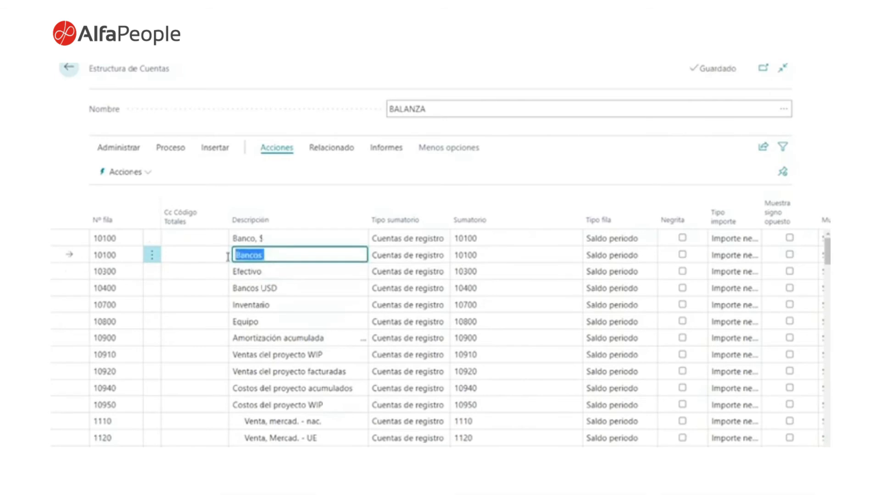
Delete the duplicate 10100 Banco, $ line and the 10400 Bancos USD line from the structure
{"action": "left_click", "coordinate": [152, 240]}
{"action": "left_click", "coordinate": [151, 240]}
{"action": "left_click", "coordinate": [121, 378]}
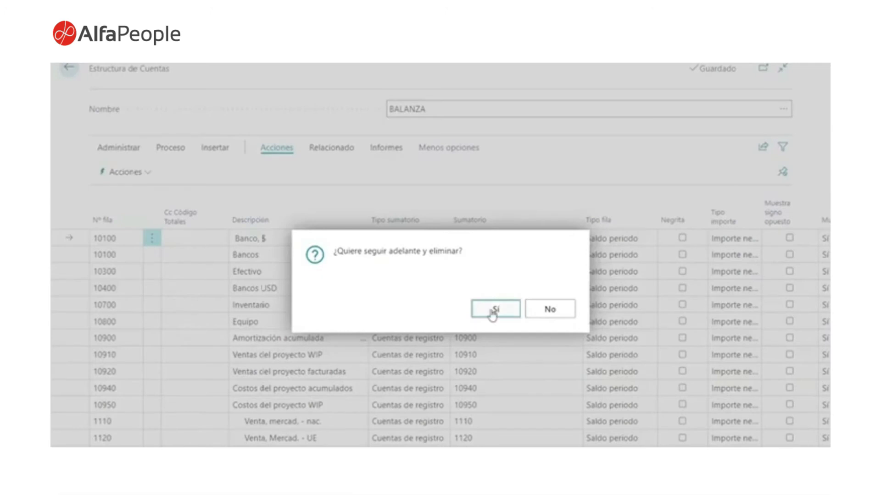
{"action": "left_click", "coordinate": [499, 309]}
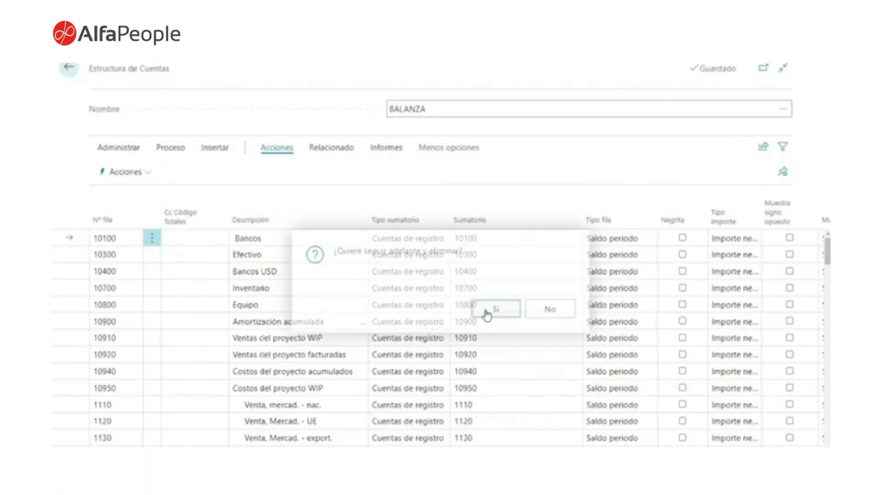
{"action": "left_click", "coordinate": [152, 271]}
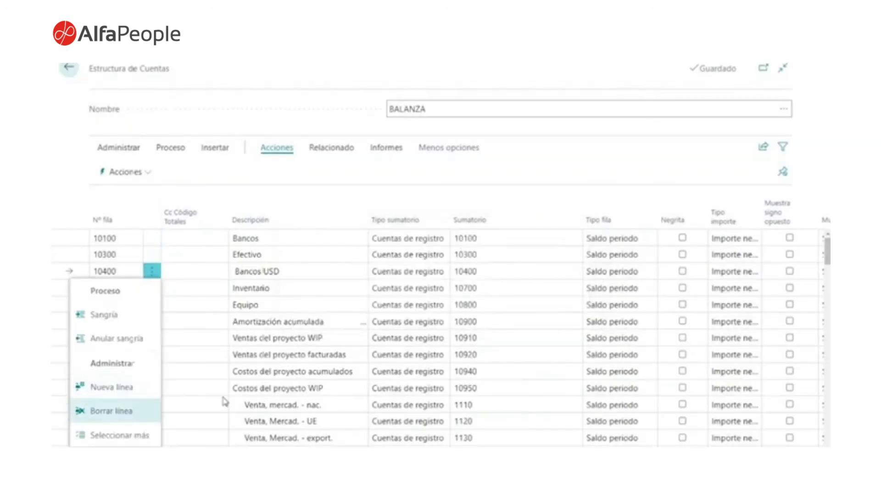
{"action": "left_click", "coordinate": [346, 350]}
{"action": "left_click", "coordinate": [504, 309]}
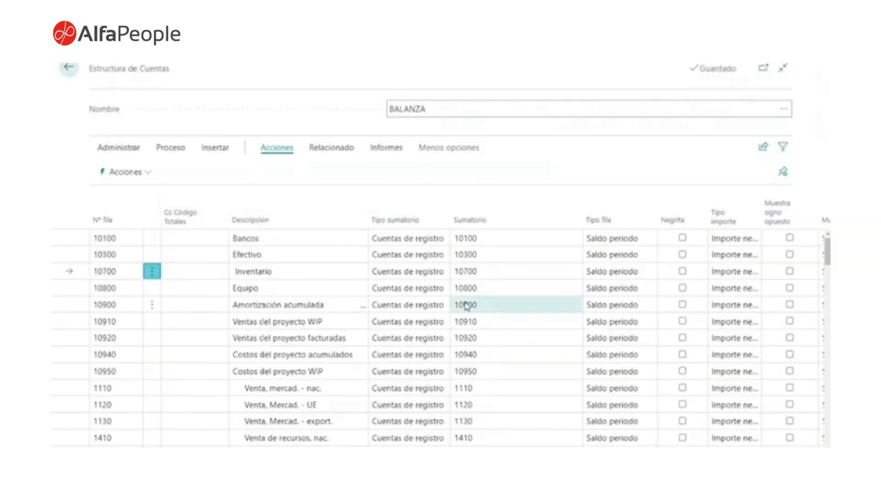
Set the Sumatorio of the 10300 Efectivo line to the account range 10300..10900
{"action": "left_click", "coordinate": [417, 257]}
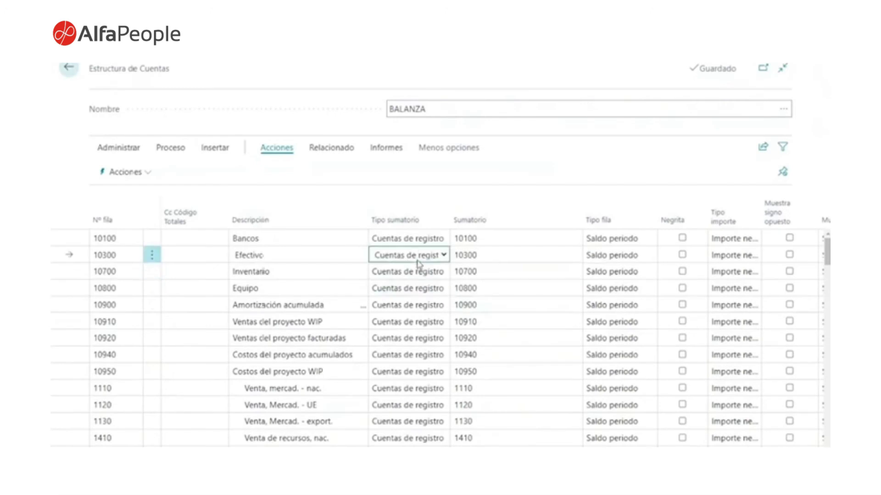
{"action": "left_click", "coordinate": [488, 259]}
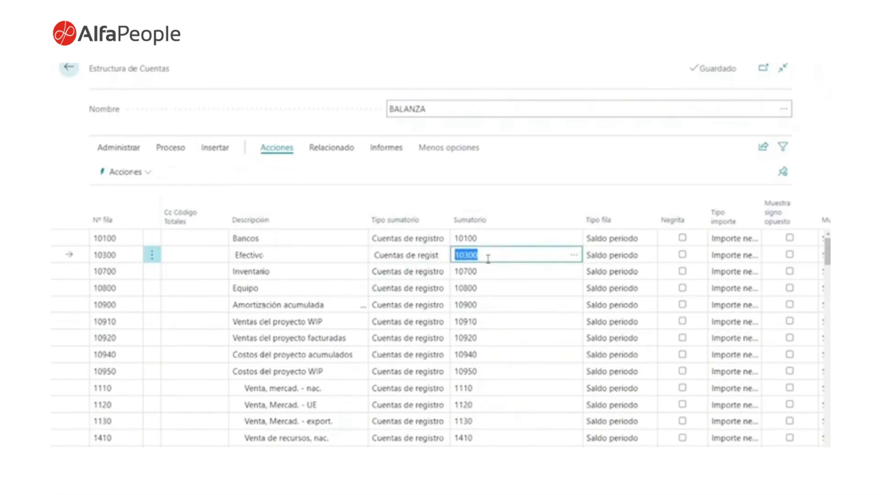
{"action": "left_click", "coordinate": [488, 258]}
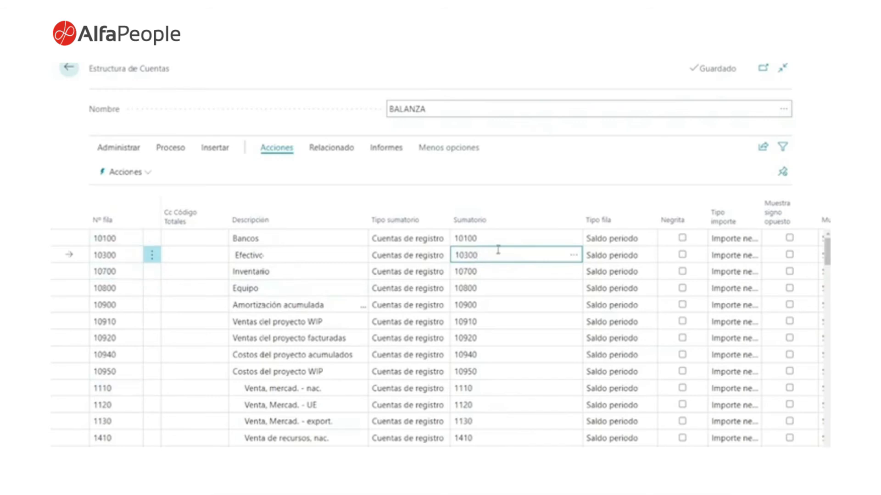
{"action": "type", "text": ".."}
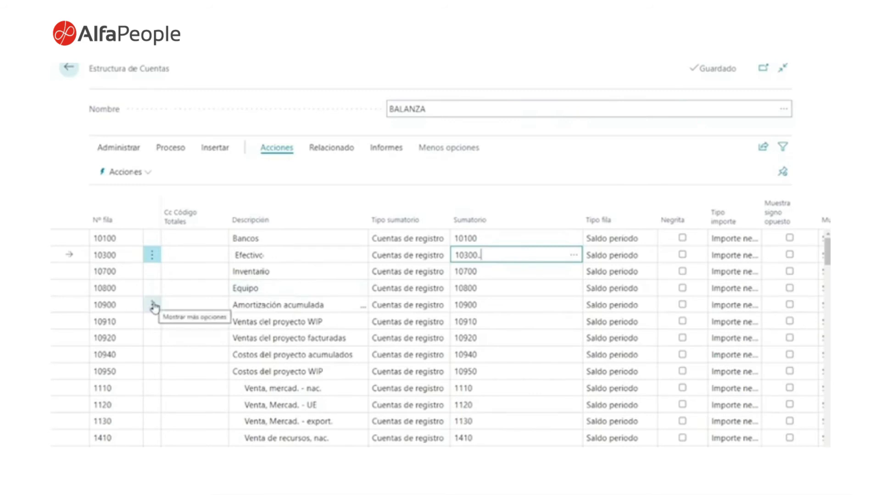
{"action": "type", "text": "10900"}
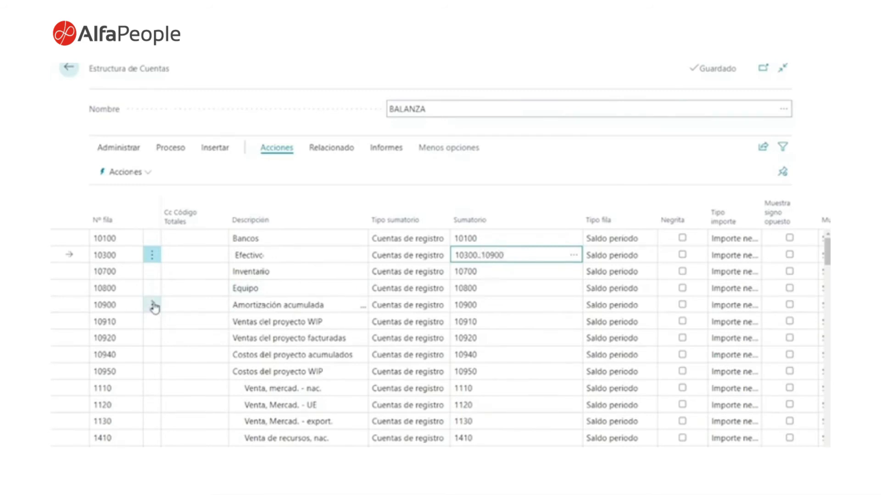
{"action": "key", "text": "Tab"}
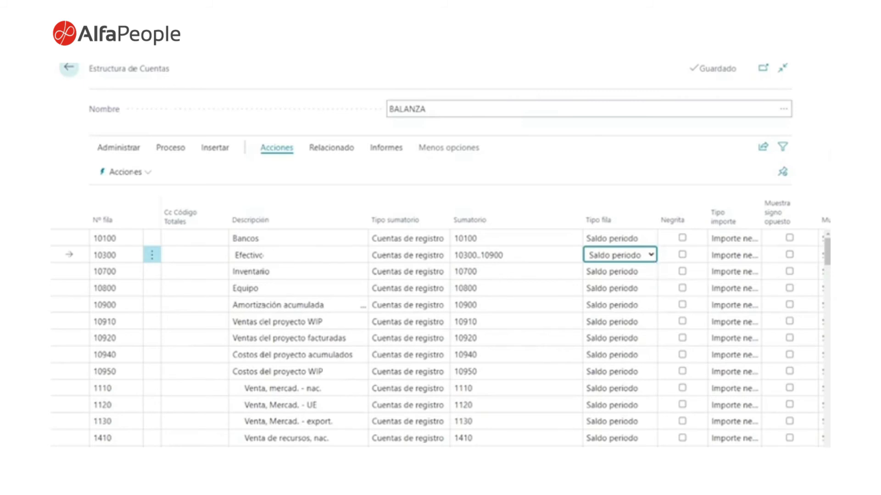
Enable Negrita for the 10300 Efectivo line so that it prints in bold
{"action": "scroll", "coordinate": [595, 412], "scroll_direction": "right", "scroll_amount": 3}
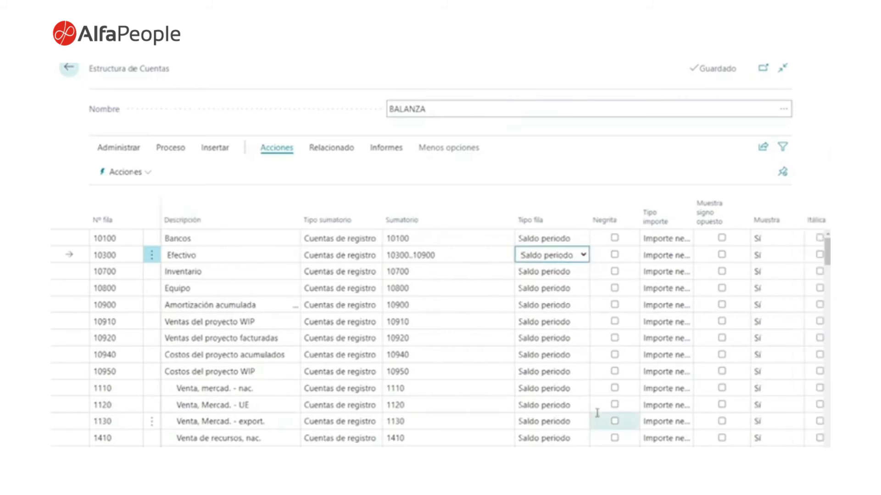
{"action": "left_click", "coordinate": [615, 256]}
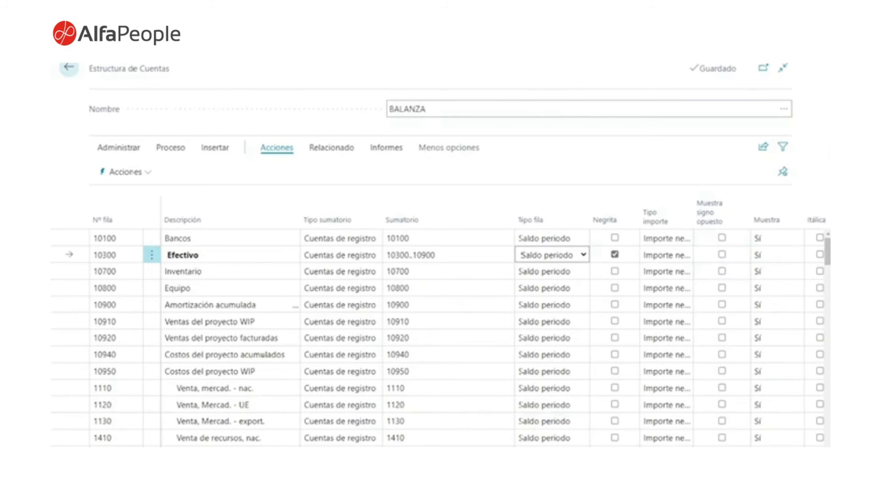
{"action": "scroll", "coordinate": [262, 356], "scroll_direction": "right", "scroll_amount": 3}
{"action": "scroll", "coordinate": [262, 355], "scroll_direction": "left", "scroll_amount": 3}
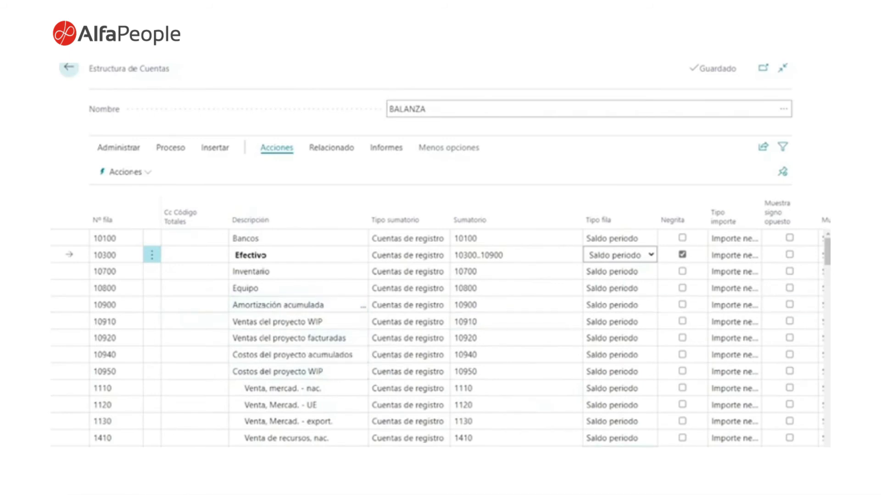
Review the available Muestra options for the 10700 Inventario line and the remaining formatting columns
{"action": "scroll", "coordinate": [696, 293], "scroll_direction": "right", "scroll_amount": 2}
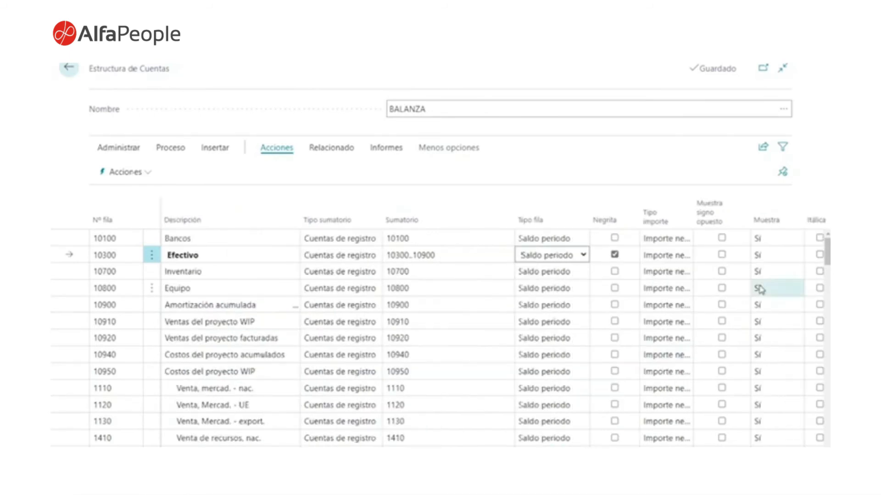
{"action": "left_click", "coordinate": [766, 271]}
{"action": "left_click", "coordinate": [798, 272]}
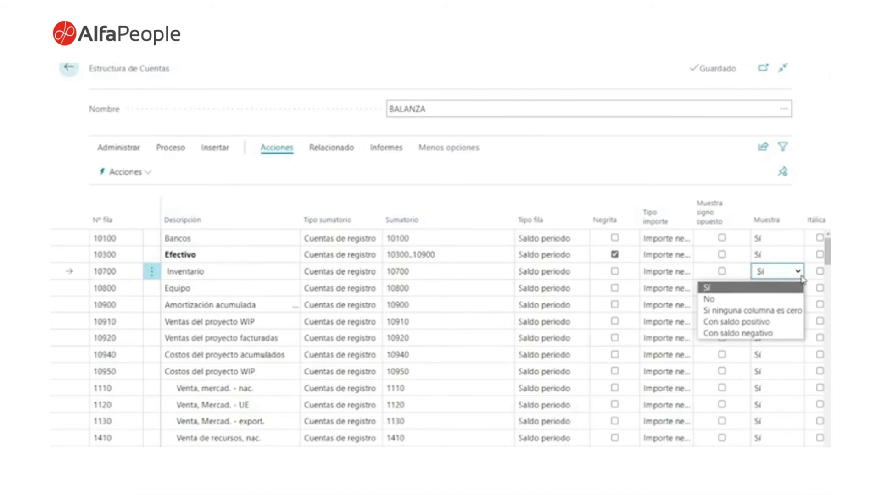
{"action": "key", "text": "Down"}
{"action": "key", "text": "Down"}
{"action": "key", "text": "Down"}
{"action": "key", "text": "Down"}
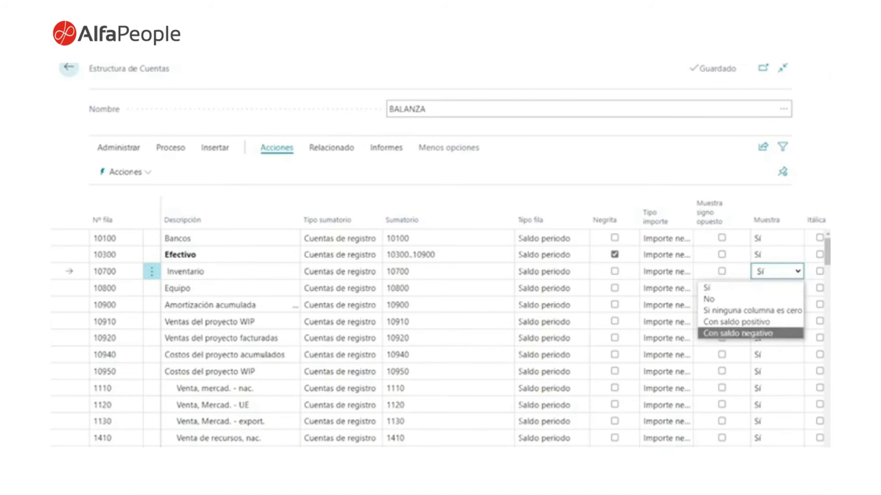
{"action": "key", "text": "Escape"}
{"action": "scroll", "coordinate": [708, 334], "scroll_direction": "right", "scroll_amount": 3}
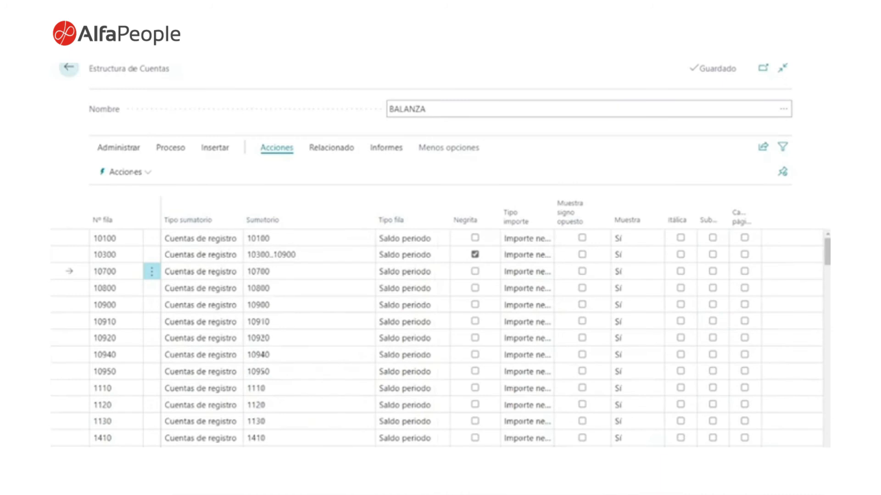
{"action": "scroll", "coordinate": [263, 354], "scroll_direction": "left", "scroll_amount": 3}
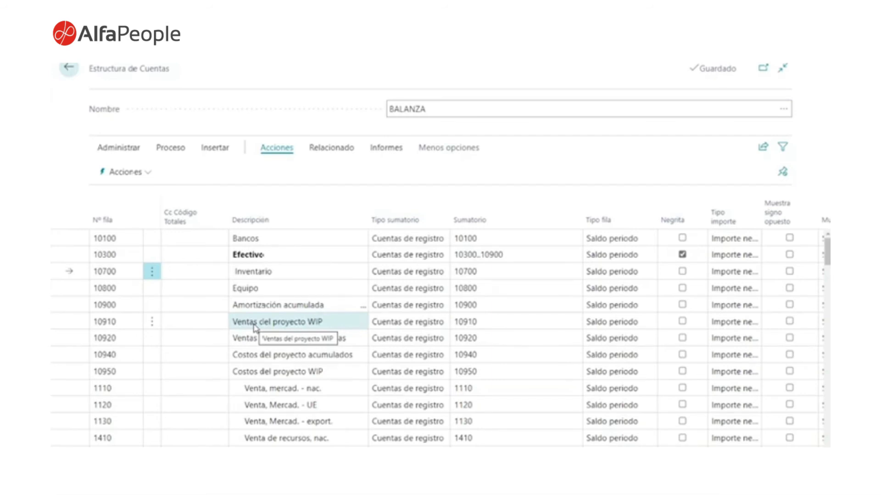
Set the Cc Código Totales of the 10700 Inventario line to the DEPTO COMPRAS dimension value
{"action": "left_click", "coordinate": [182, 271]}
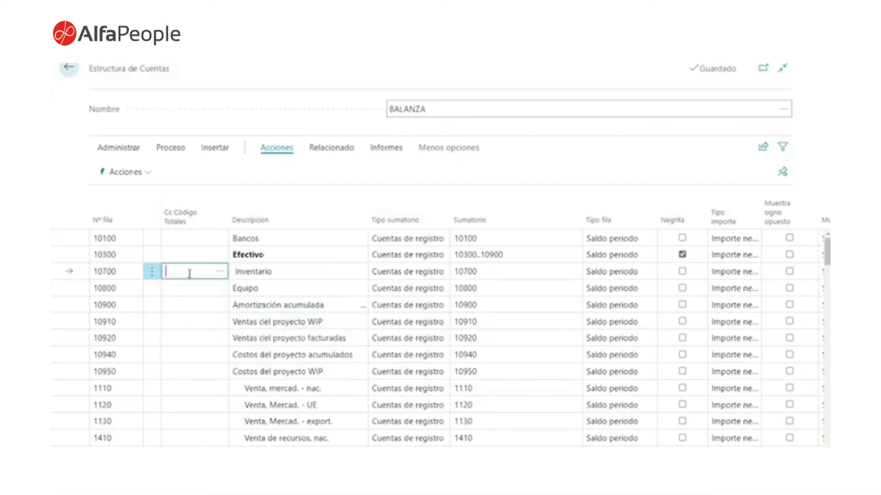
{"action": "left_click", "coordinate": [224, 276]}
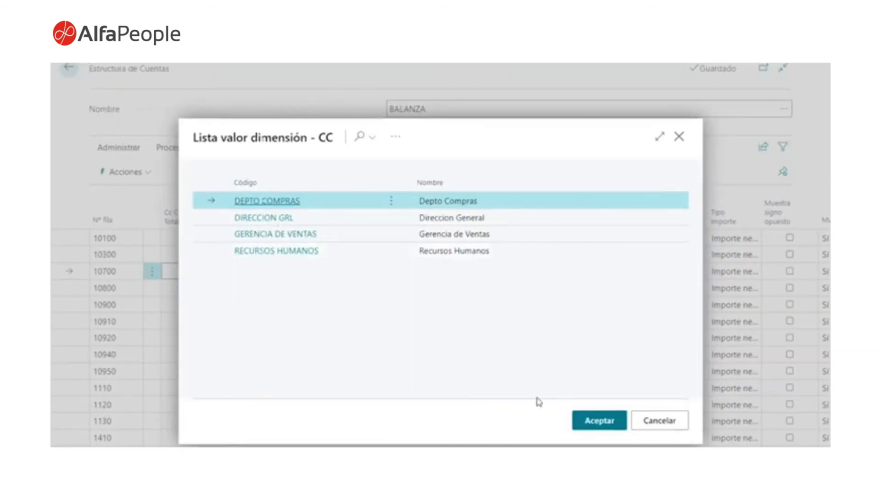
{"action": "left_click", "coordinate": [583, 421]}
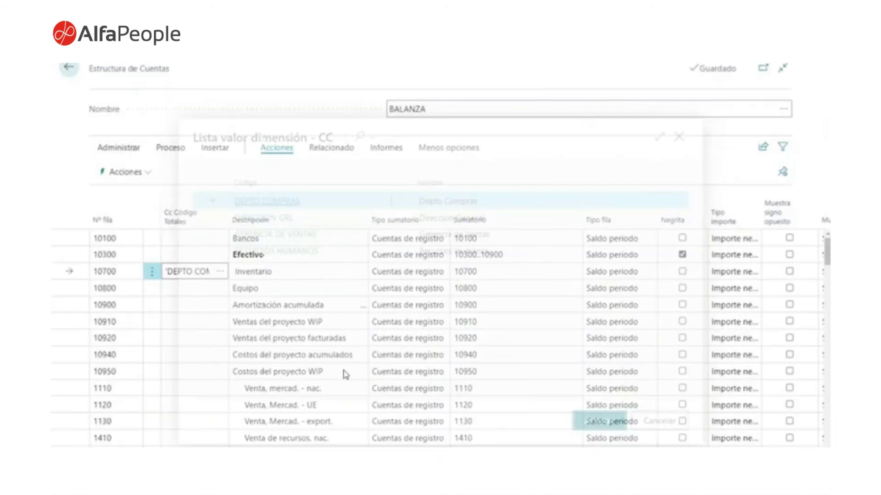
{"action": "left_click", "coordinate": [199, 290]}
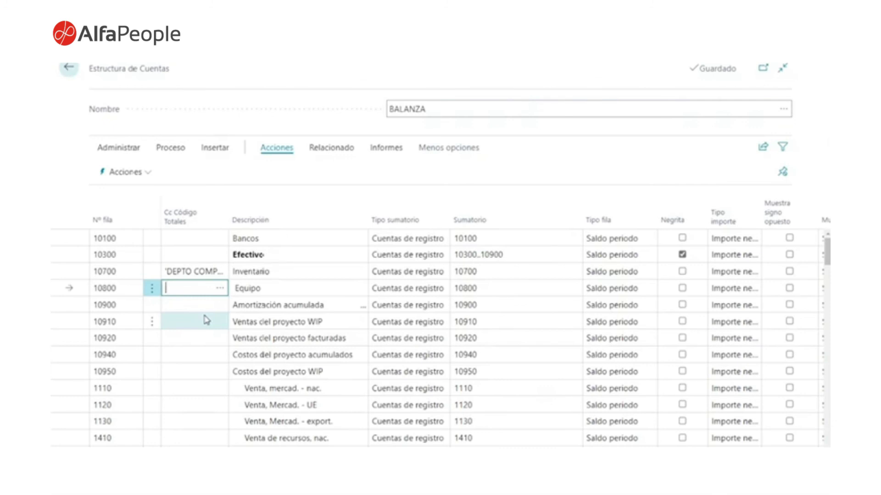
{"action": "key", "text": "Up"}
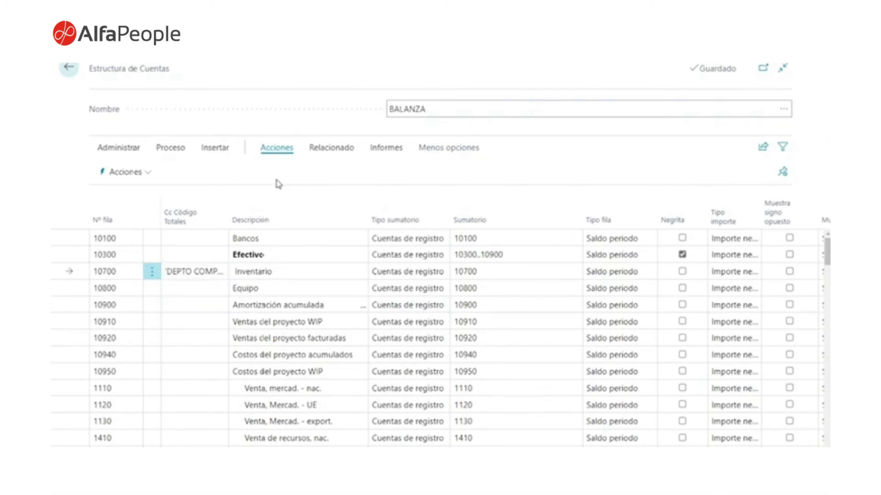
Open the column layout configuration and examine the column types, amount types and formula of BALANZA CO
{"action": "left_click", "coordinate": [331, 147]}
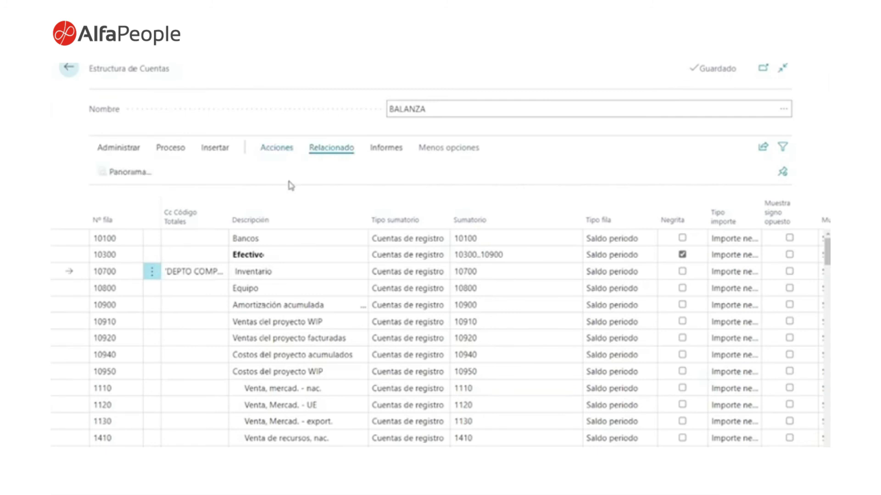
{"action": "left_click", "coordinate": [266, 151]}
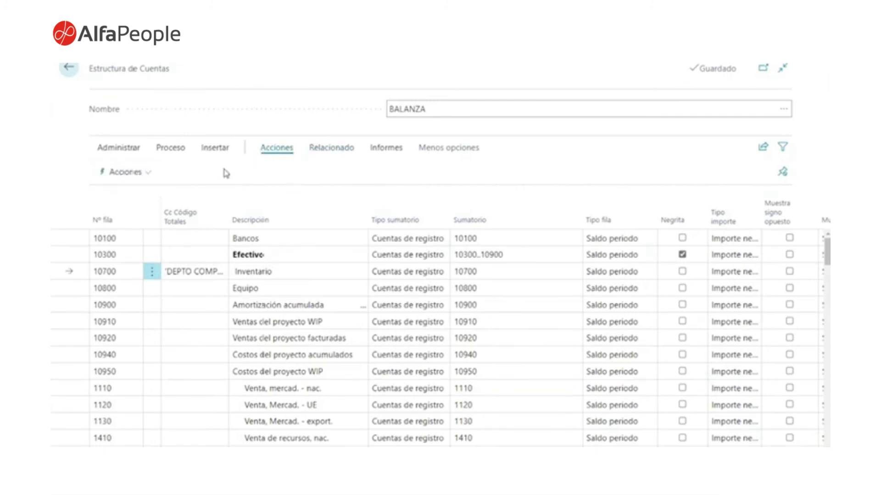
{"action": "left_click", "coordinate": [120, 173]}
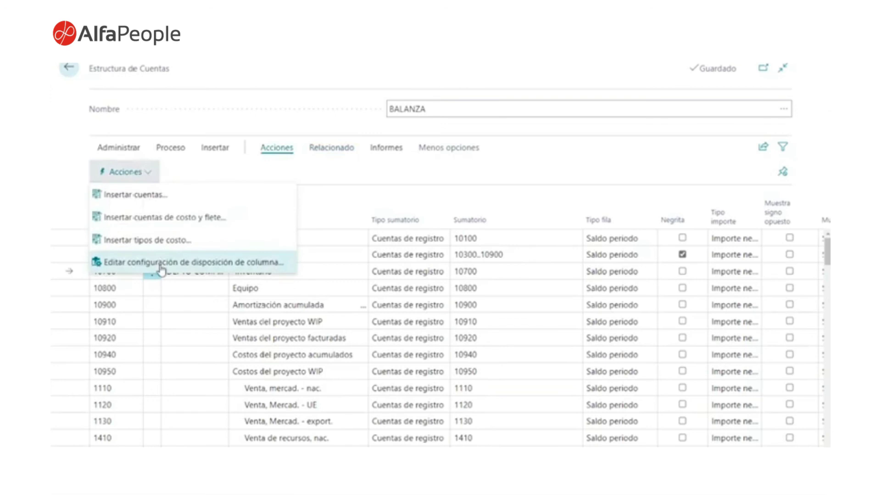
{"action": "left_click", "coordinate": [161, 263]}
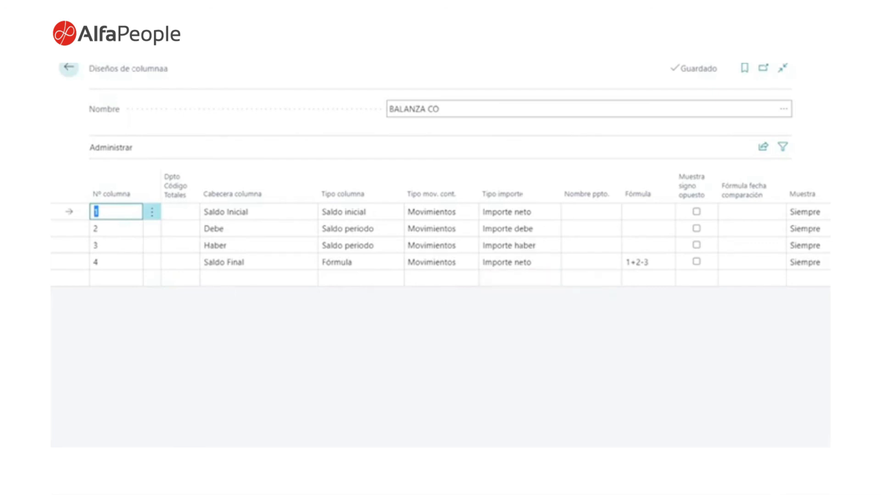
{"action": "scroll", "coordinate": [458, 237], "scroll_direction": "right", "scroll_amount": 3}
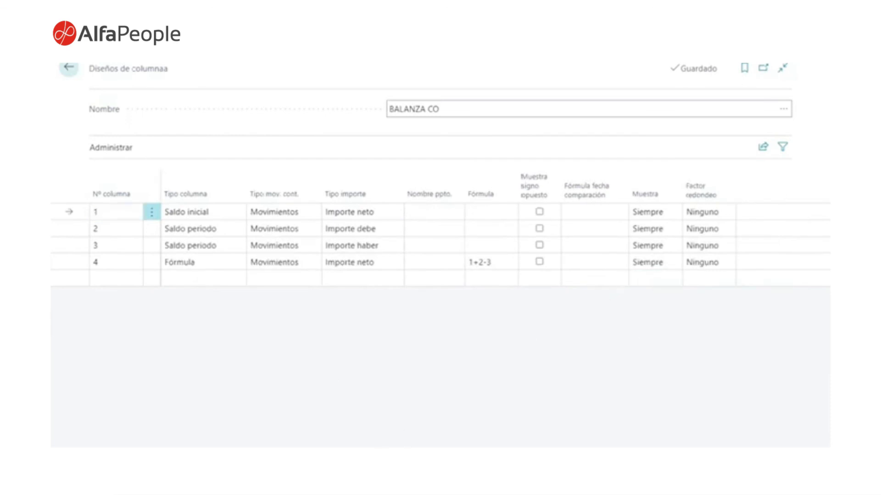
{"action": "scroll", "coordinate": [257, 256], "scroll_direction": "left", "scroll_amount": 3}
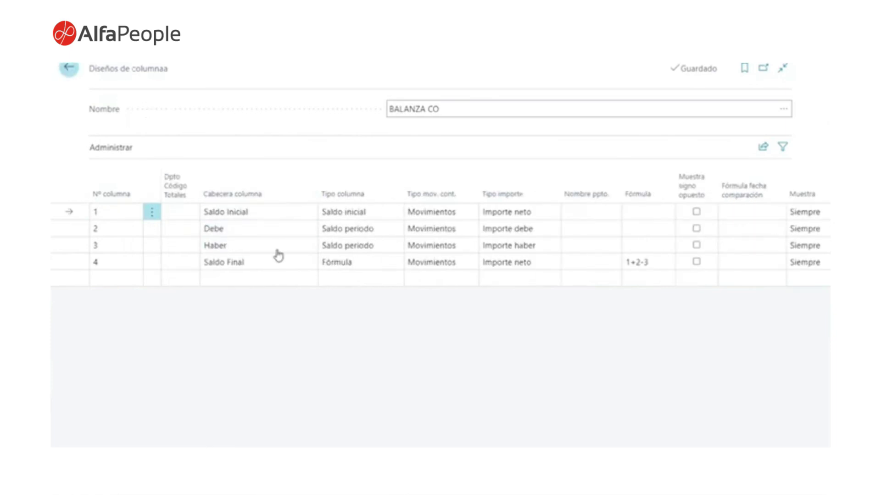
{"action": "key", "text": "Escape"}
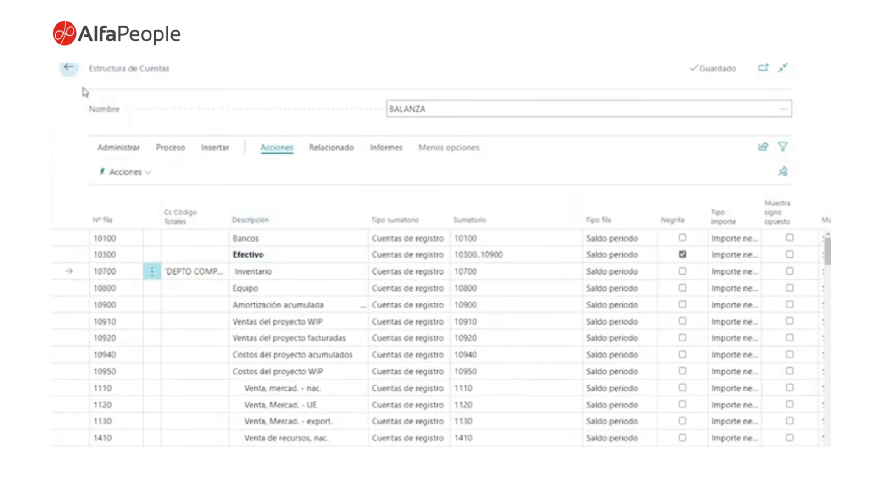
Clear the Cc Código Totales value from the 10700 Inventario line
{"action": "left_click", "coordinate": [201, 272]}
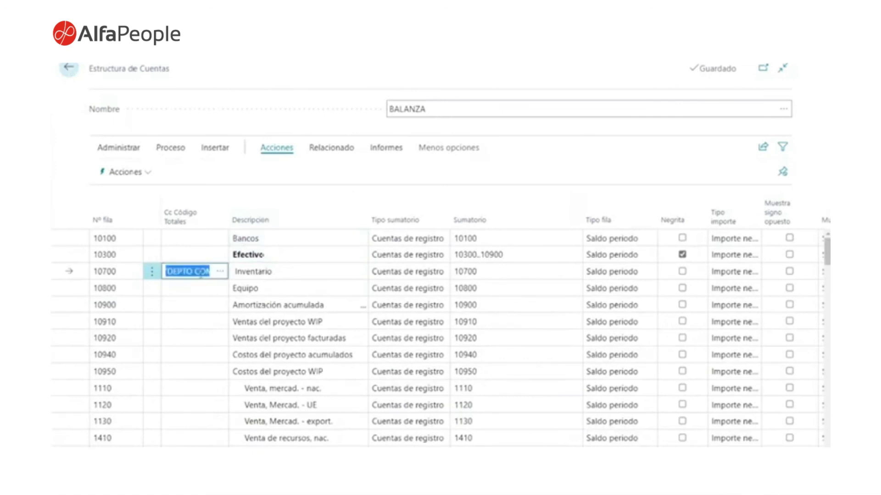
{"action": "key", "text": "Delete"}
{"action": "key", "text": "Tab"}
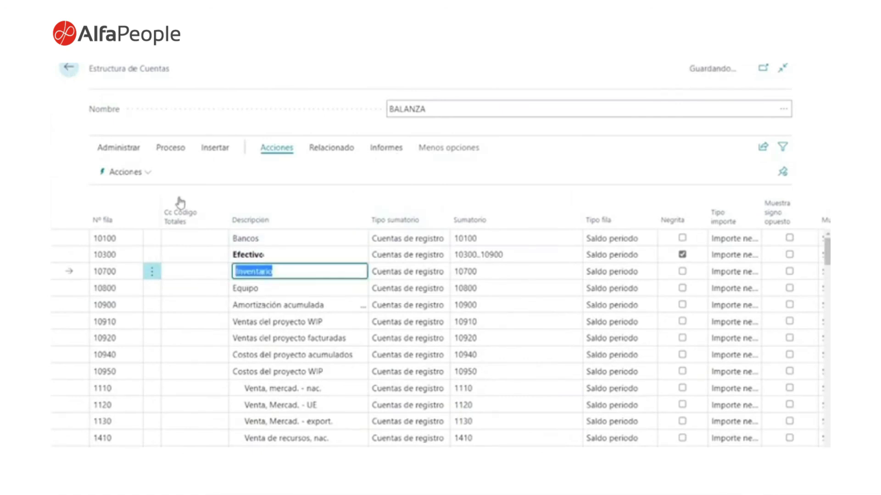
Start printing the BALANZA account structure and choose BALANZA CO as the column template
{"action": "left_click", "coordinate": [156, 179]}
{"action": "left_click", "coordinate": [146, 173]}
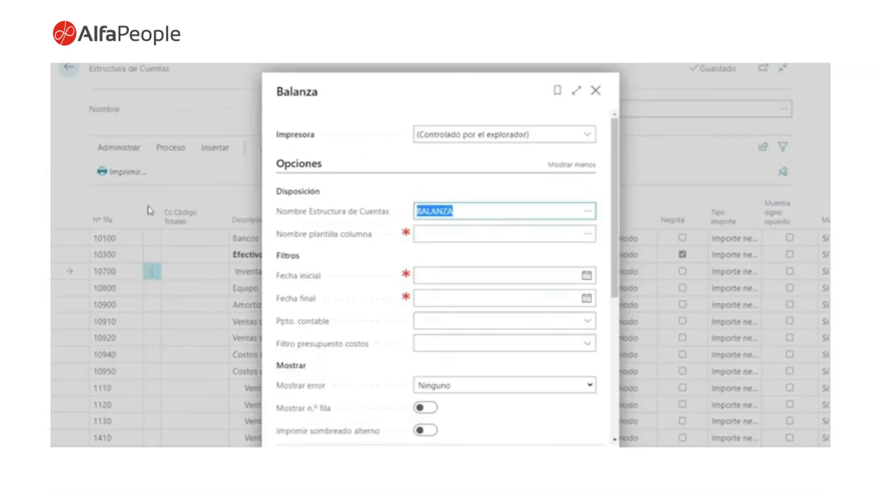
{"action": "left_click", "coordinate": [589, 234]}
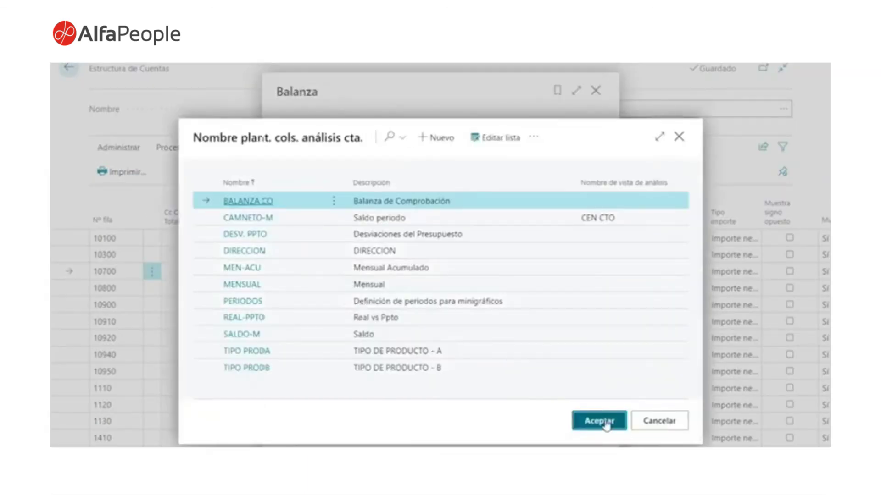
{"action": "left_click", "coordinate": [604, 423]}
Set the report's Fecha inicial to 01/01/2022 and Fecha final to 19/05/2022
{"action": "left_click", "coordinate": [510, 274]}
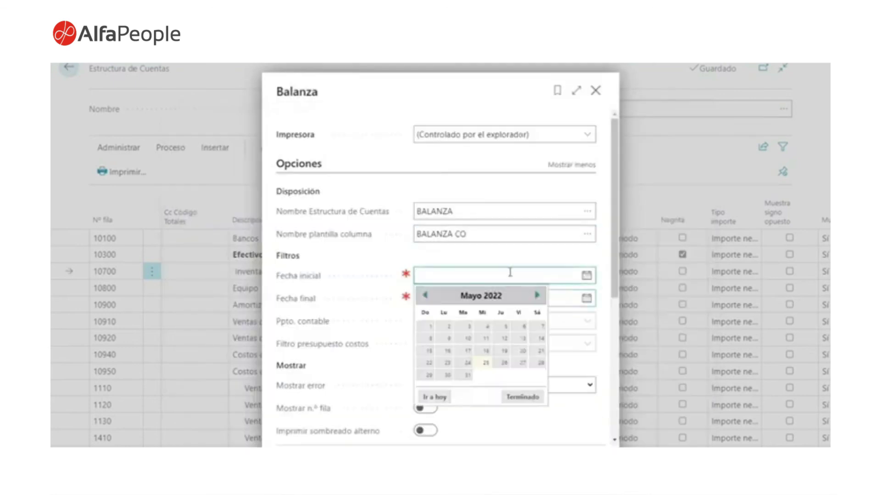
{"action": "type", "text": "0101"}
{"action": "left_click", "coordinate": [507, 296]}
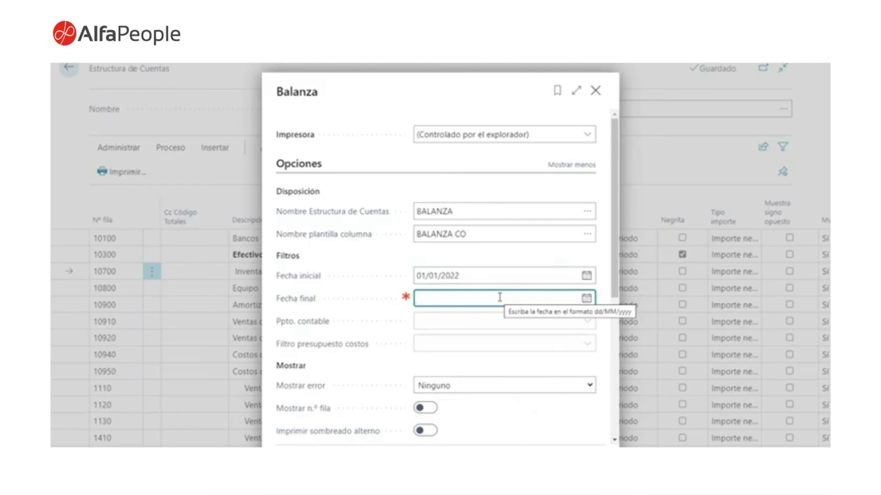
{"action": "type", "text": "t"}
{"action": "key", "text": "Tab"}
Enable Omitir líneas con saldo cero and generate the Balanza report preview
{"action": "scroll", "coordinate": [502, 296], "scroll_direction": "down", "scroll_amount": 5}
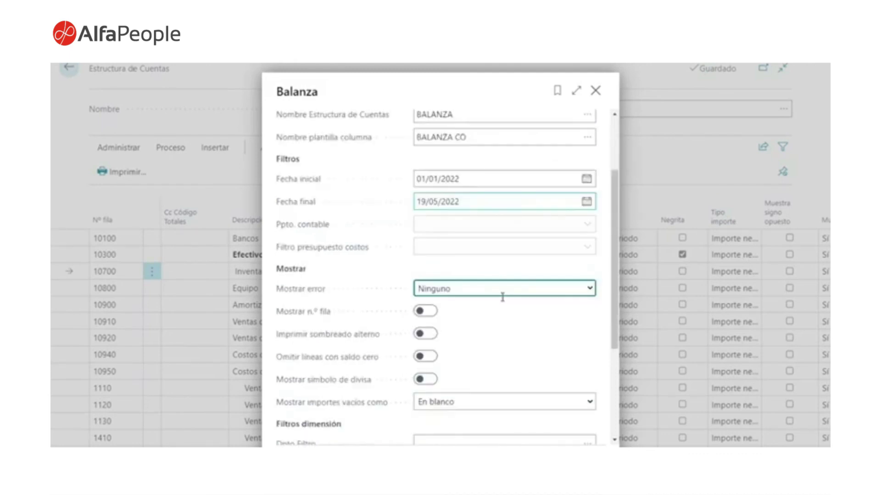
{"action": "scroll", "coordinate": [502, 297], "scroll_direction": "up", "scroll_amount": 1}
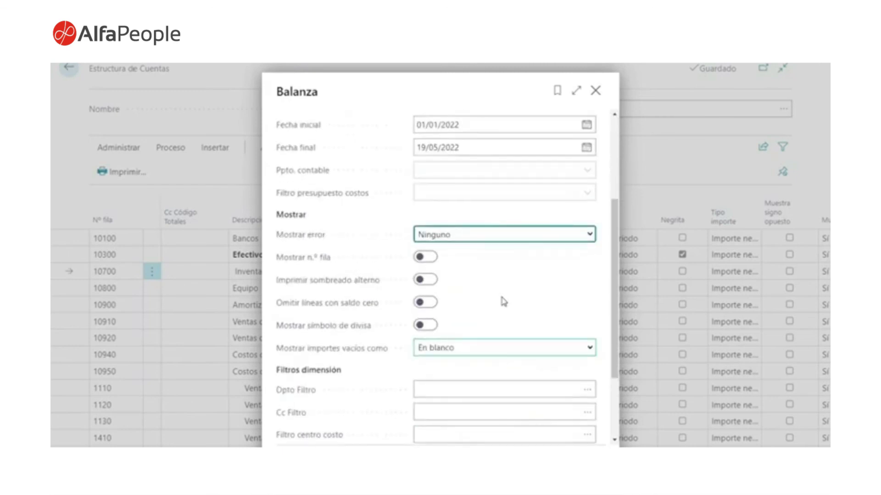
{"action": "scroll", "coordinate": [503, 301], "scroll_direction": "down", "scroll_amount": 3}
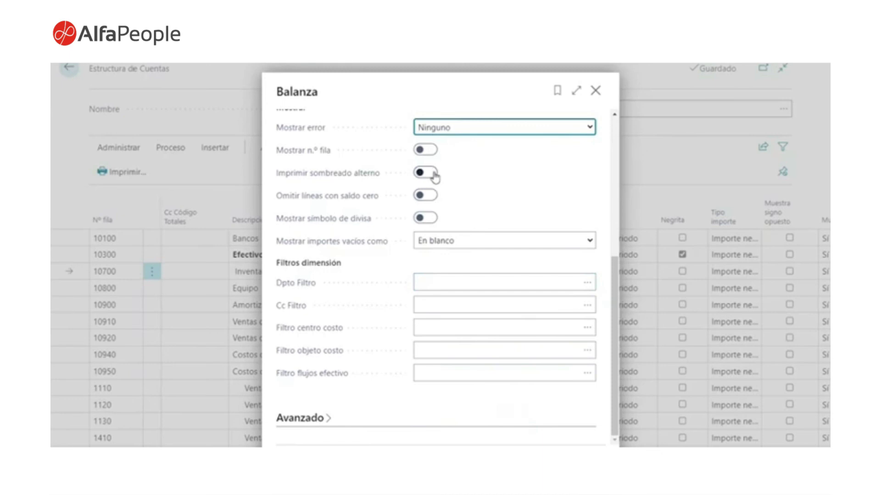
{"action": "left_click", "coordinate": [432, 197]}
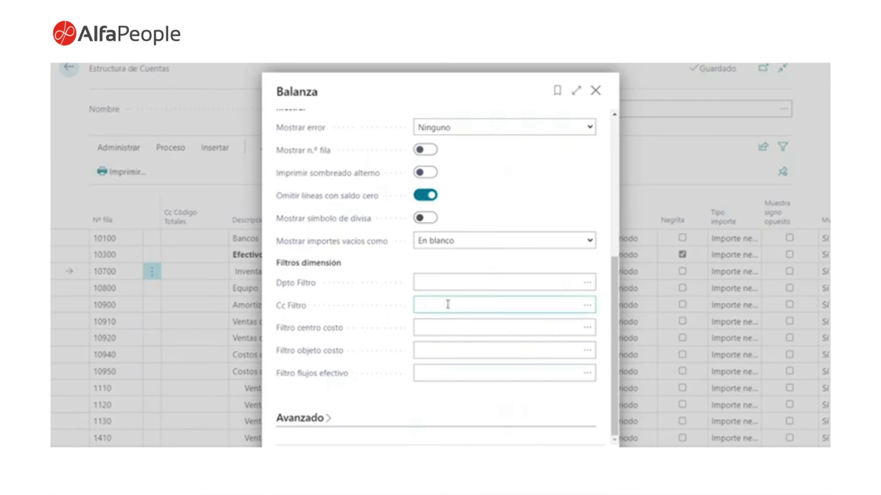
{"action": "scroll", "coordinate": [448, 304], "scroll_direction": "up", "scroll_amount": 2}
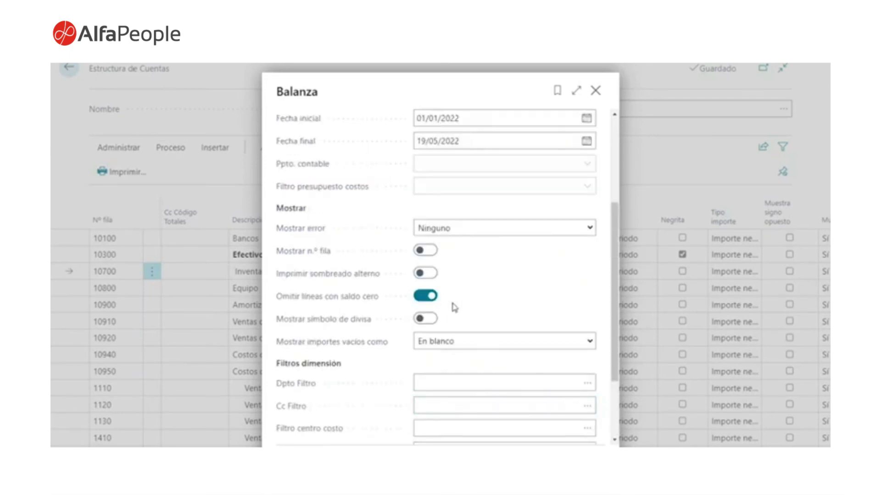
{"action": "scroll", "coordinate": [460, 307], "scroll_direction": "up", "scroll_amount": 3}
{"action": "scroll", "coordinate": [461, 312], "scroll_direction": "down", "scroll_amount": 3}
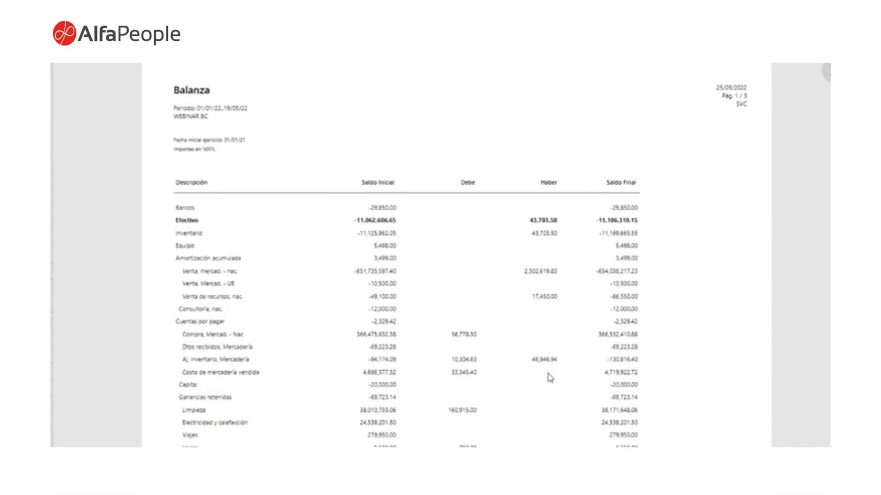
{"action": "left_click_drag", "start_coordinate": [185, 258], "coordinate": [218, 279]}
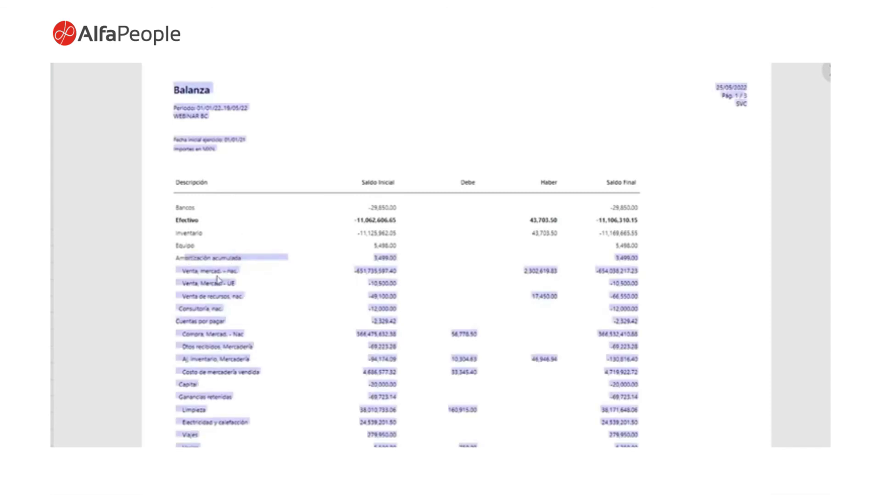
{"action": "left_click", "coordinate": [198, 255]}
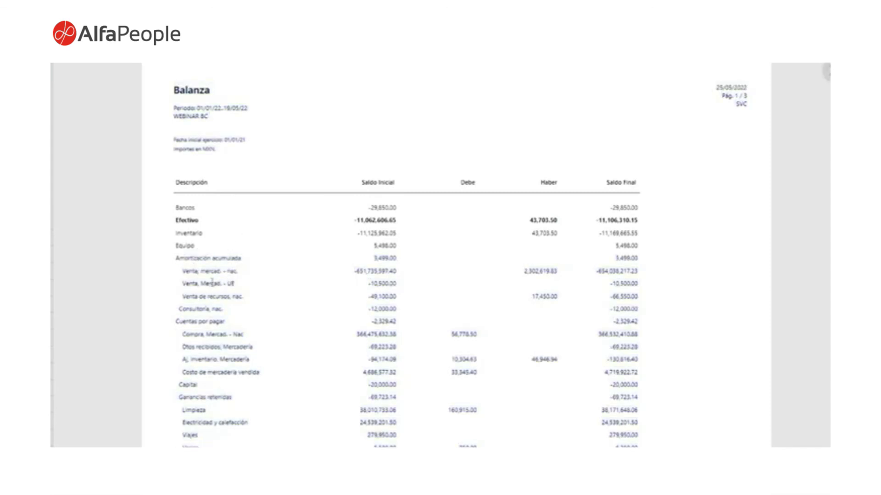